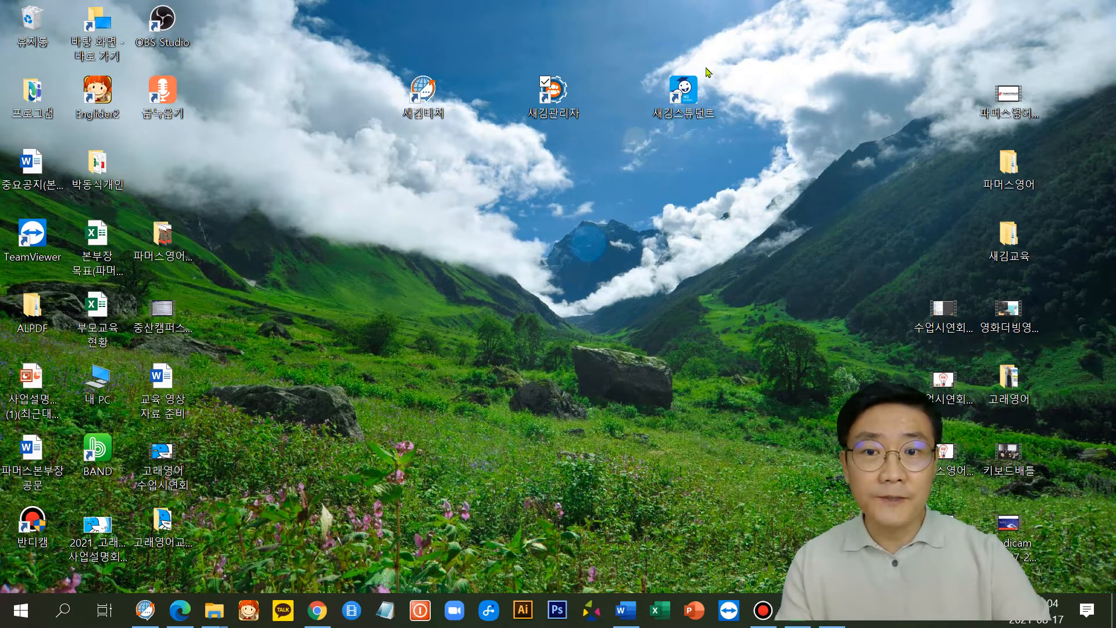
# Switch to the Pamus English homepage in Edge and open the 새김스튜던트 site from it.
pyautogui.click(316, 610)
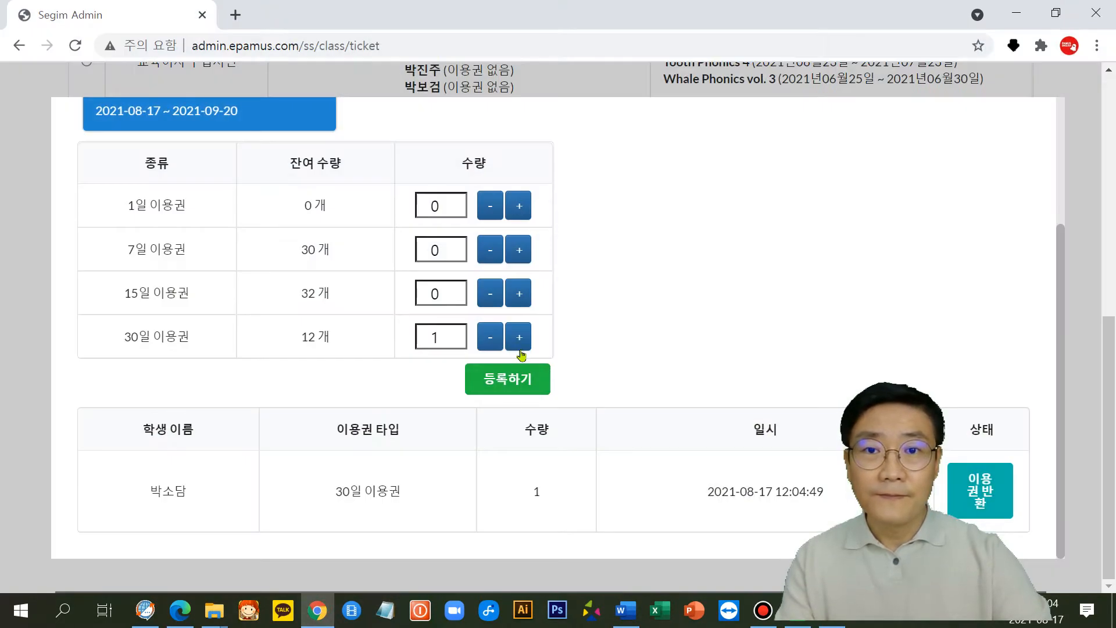
pyautogui.click(180, 610)
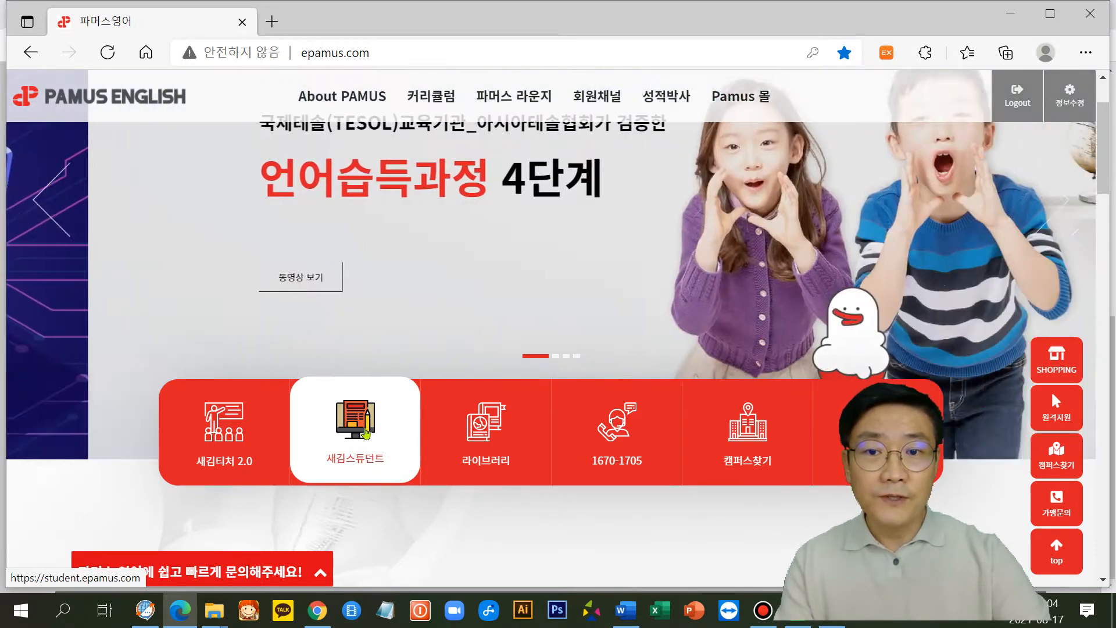
pyautogui.click(366, 433)
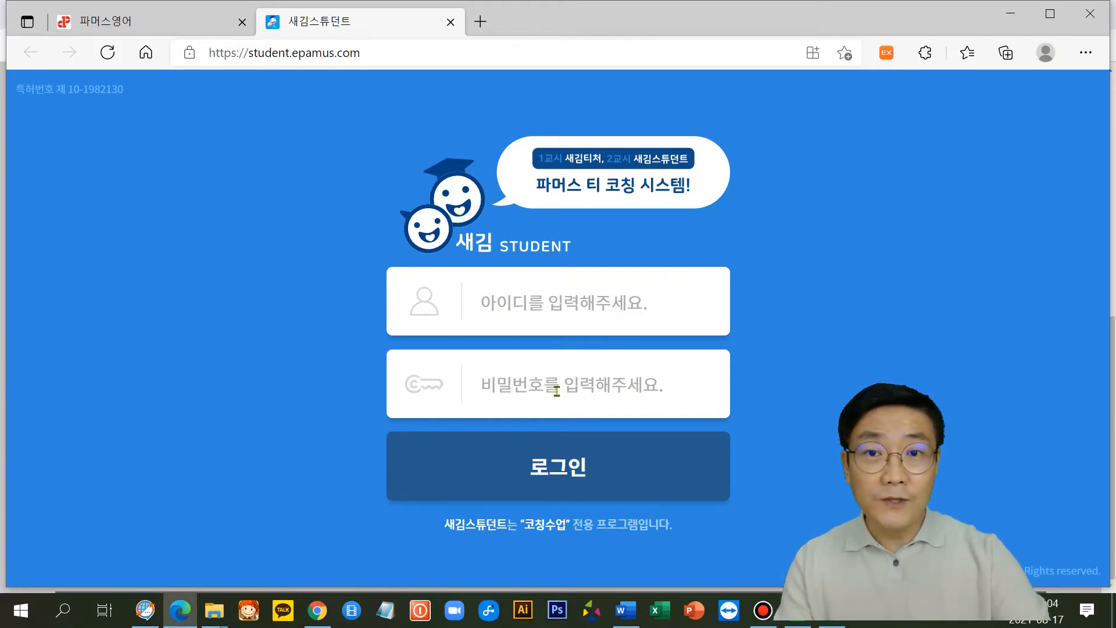
# View the 새김스튜던트 app installation offer, dismiss it, and minimize the browser windows to return to the desktop.
pyautogui.click(814, 54)
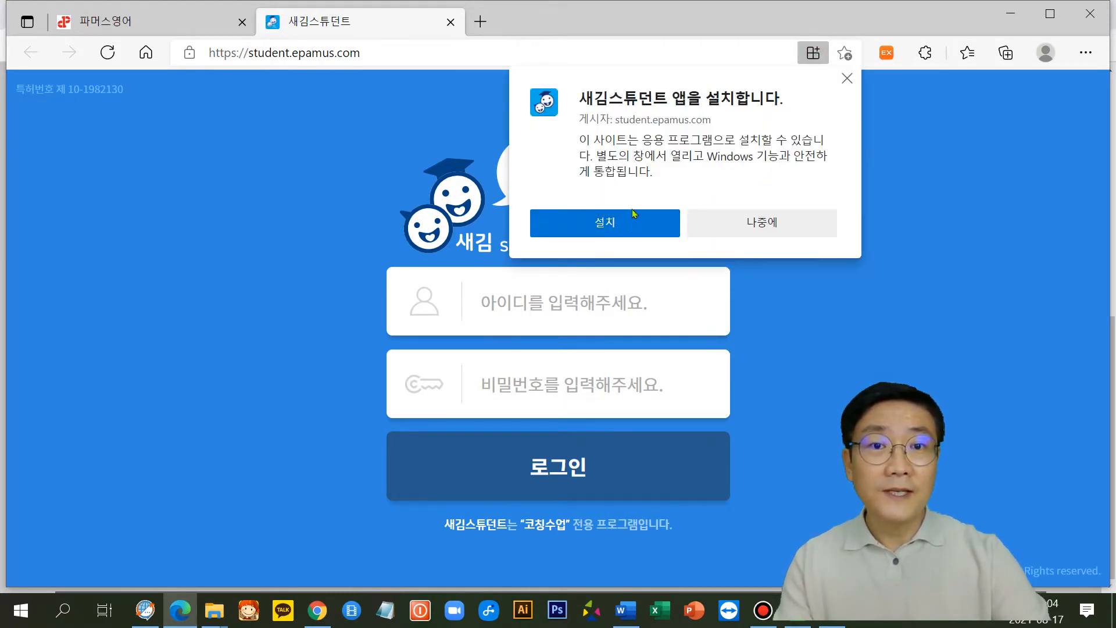
pyautogui.click(847, 78)
pyautogui.click(1010, 13)
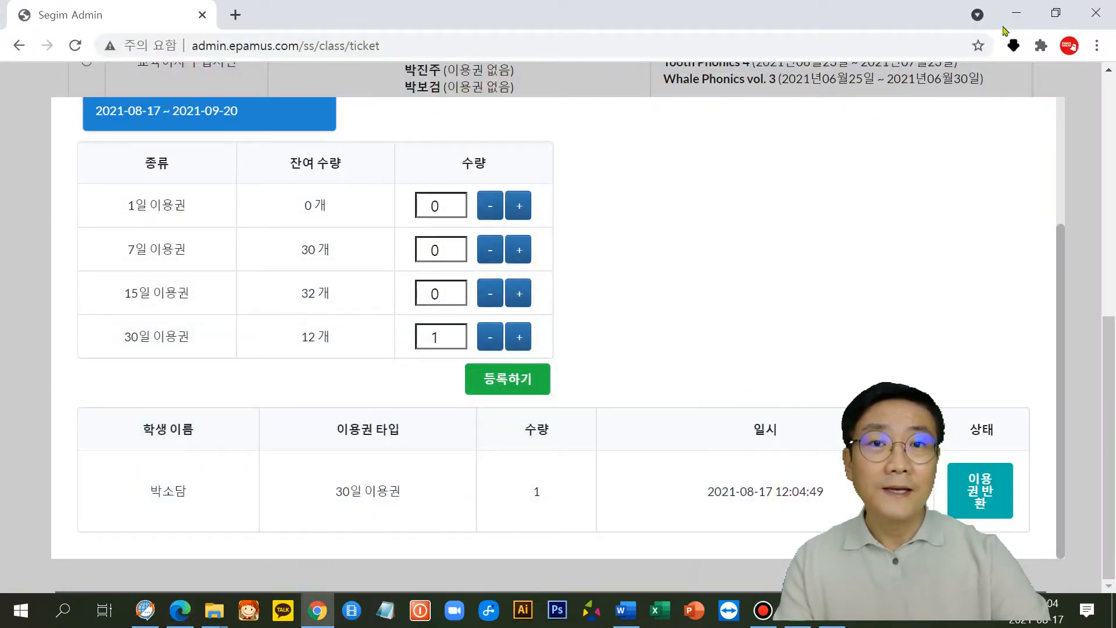
pyautogui.click(1016, 12)
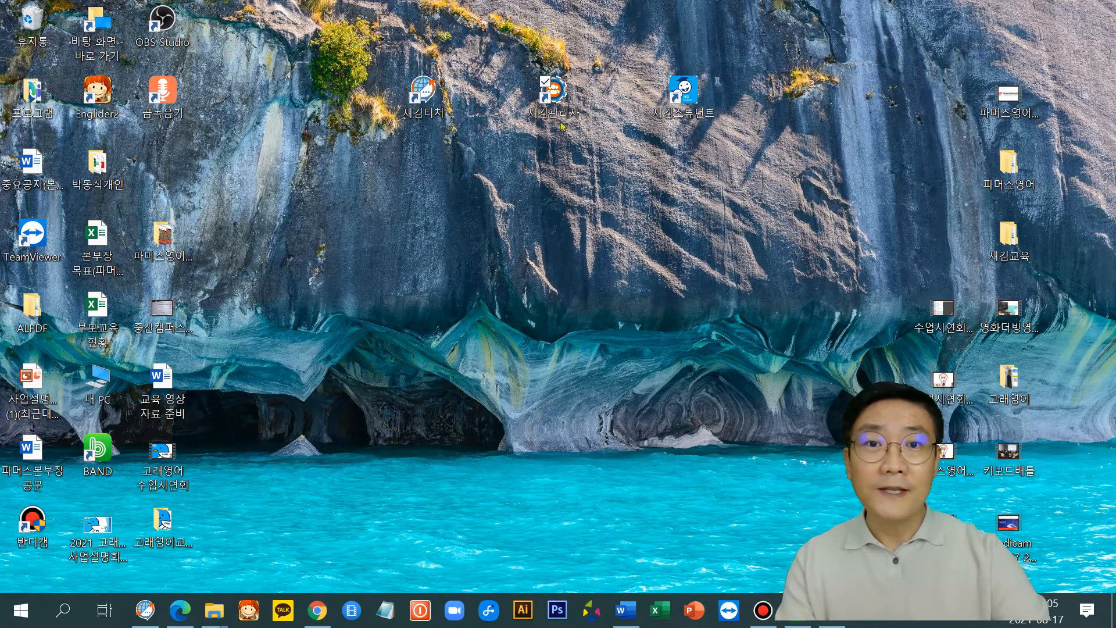
# Launch 새김관리자 from the desktop and open the 학습 교재 등록 page for 새김 스튜던트.
pyautogui.doubleClick(580, 115)
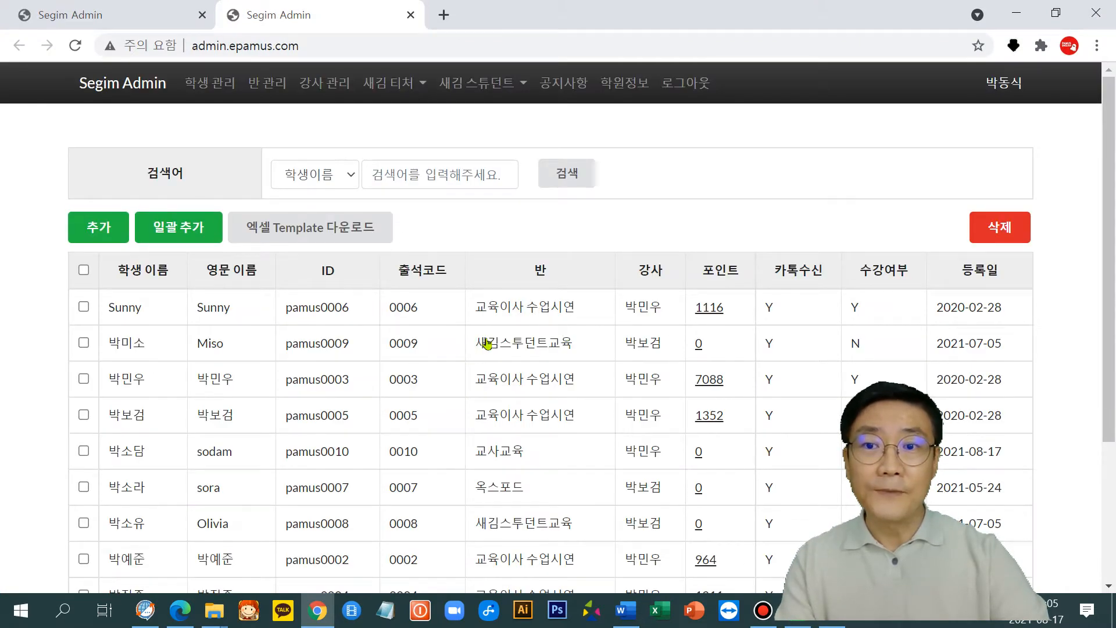
pyautogui.scroll(-2, 486, 344)
pyautogui.scroll(2, 215, 406)
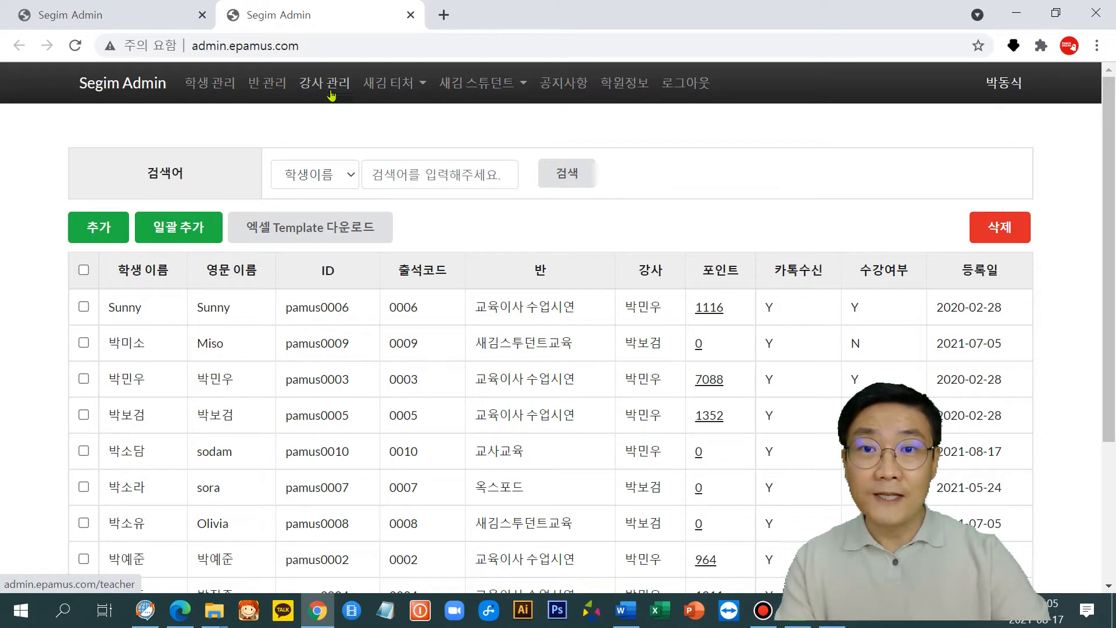
pyautogui.click(476, 89)
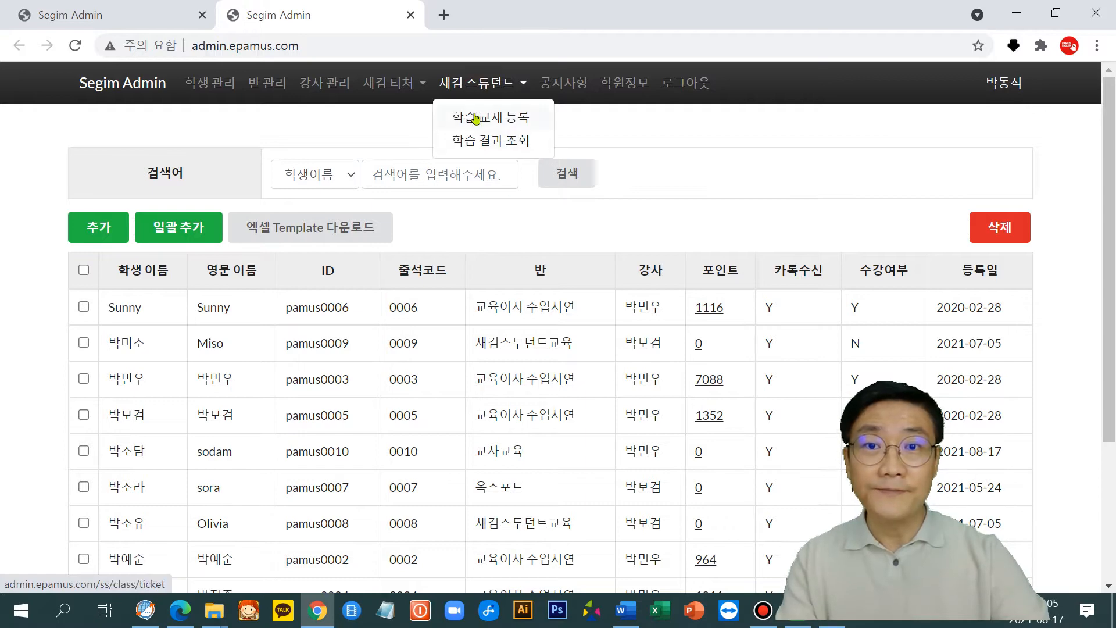
pyautogui.click(501, 116)
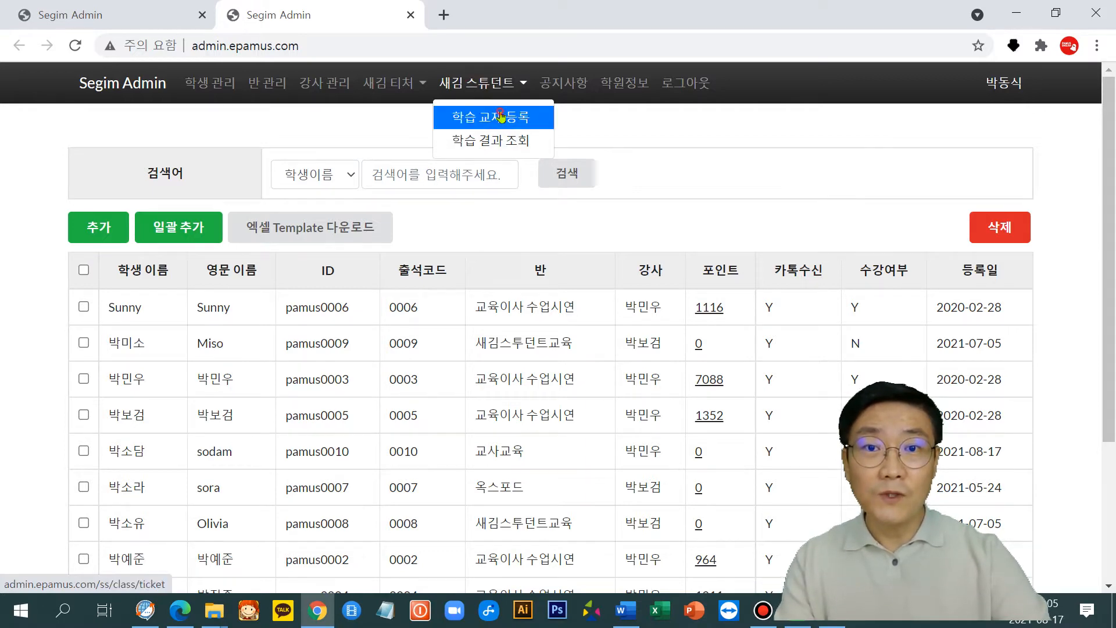
pyautogui.scroll(-4, 555, 364)
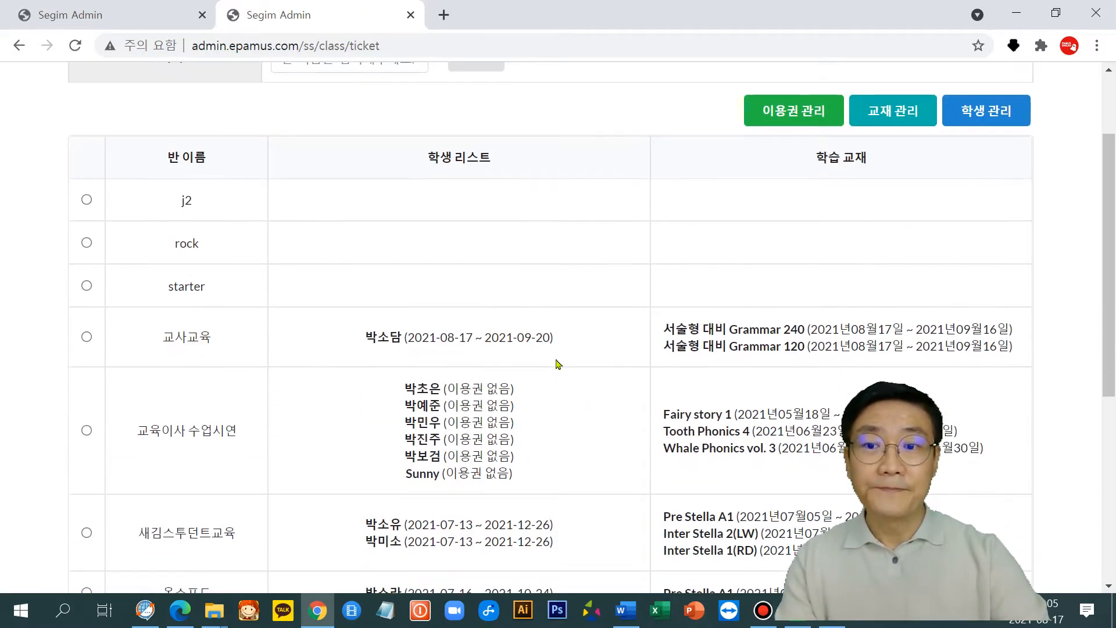
pyautogui.scroll(2, 472, 374)
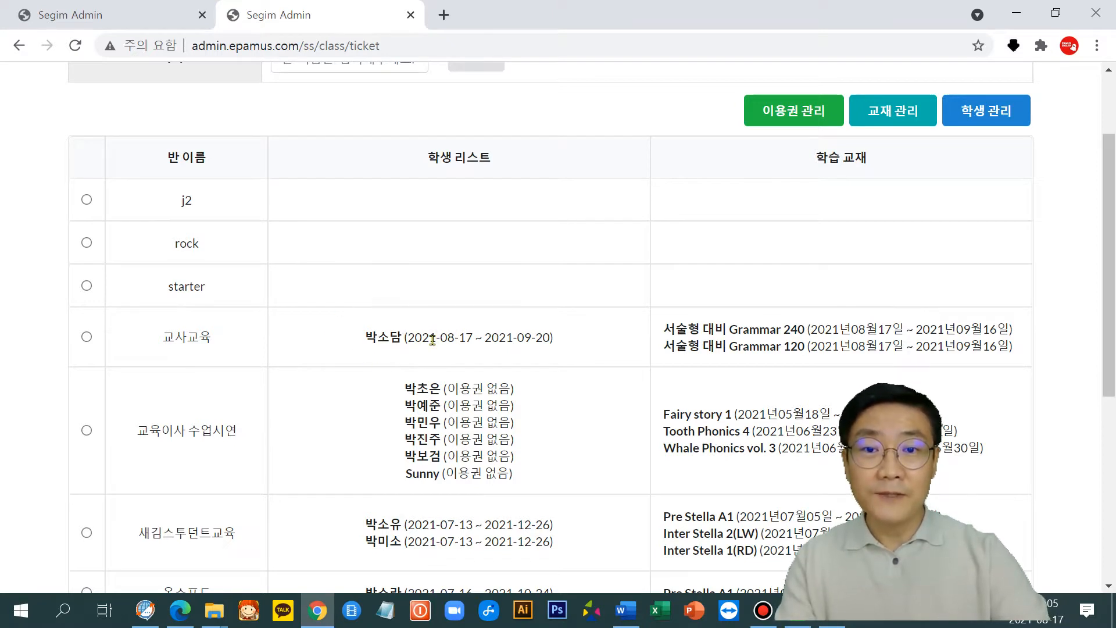
# Select the 교사교육 class, open its 이용권 관리 window and select the student there.
pyautogui.click(182, 336)
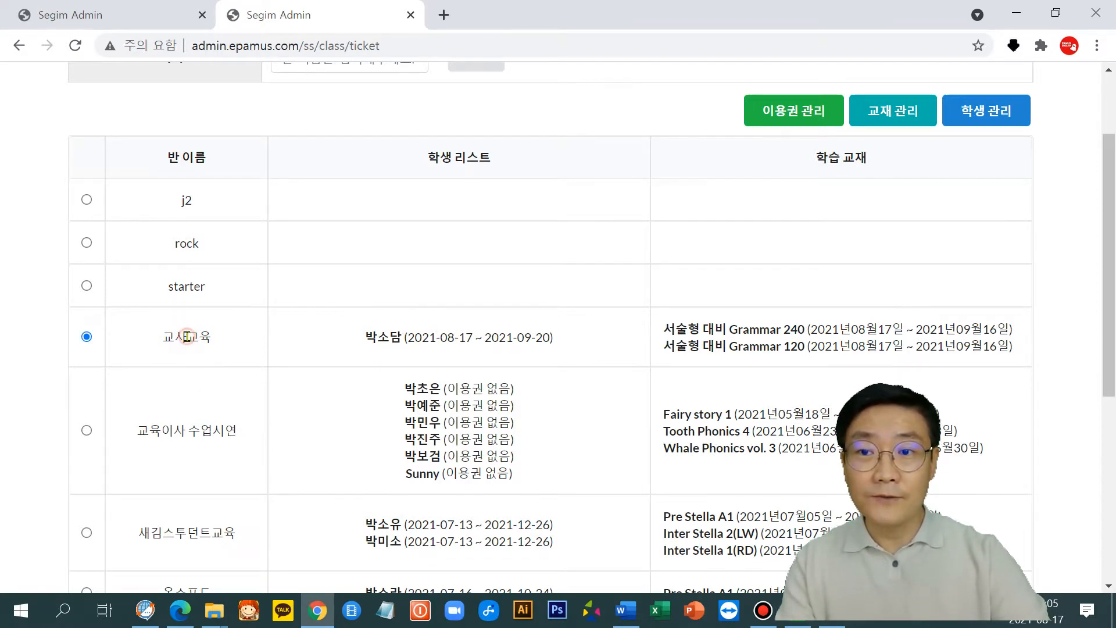
pyautogui.click(794, 112)
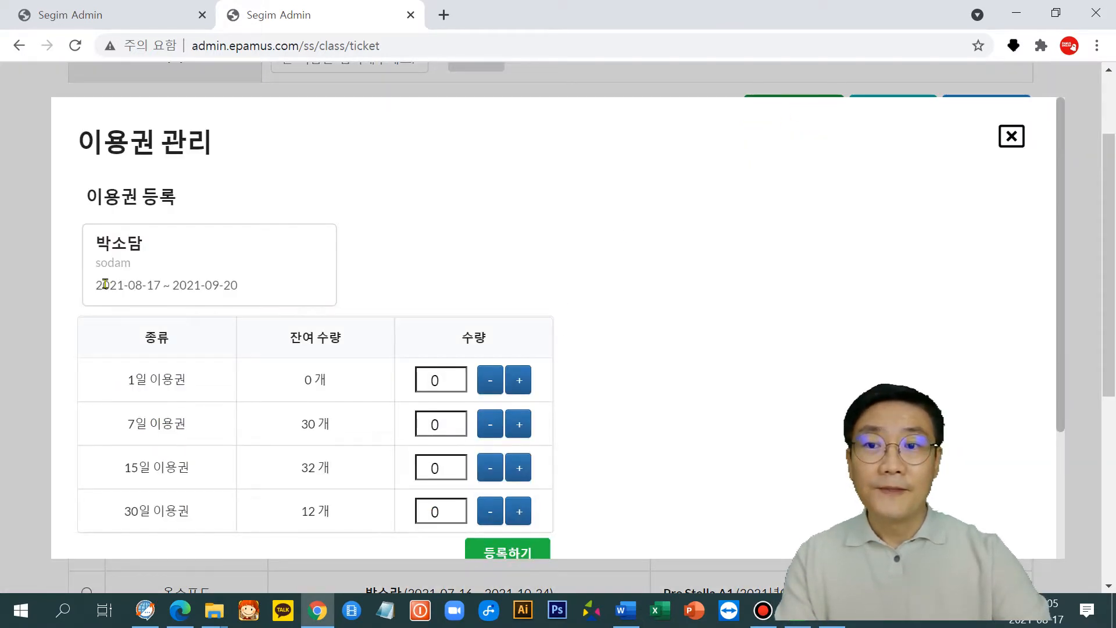
pyautogui.click(201, 250)
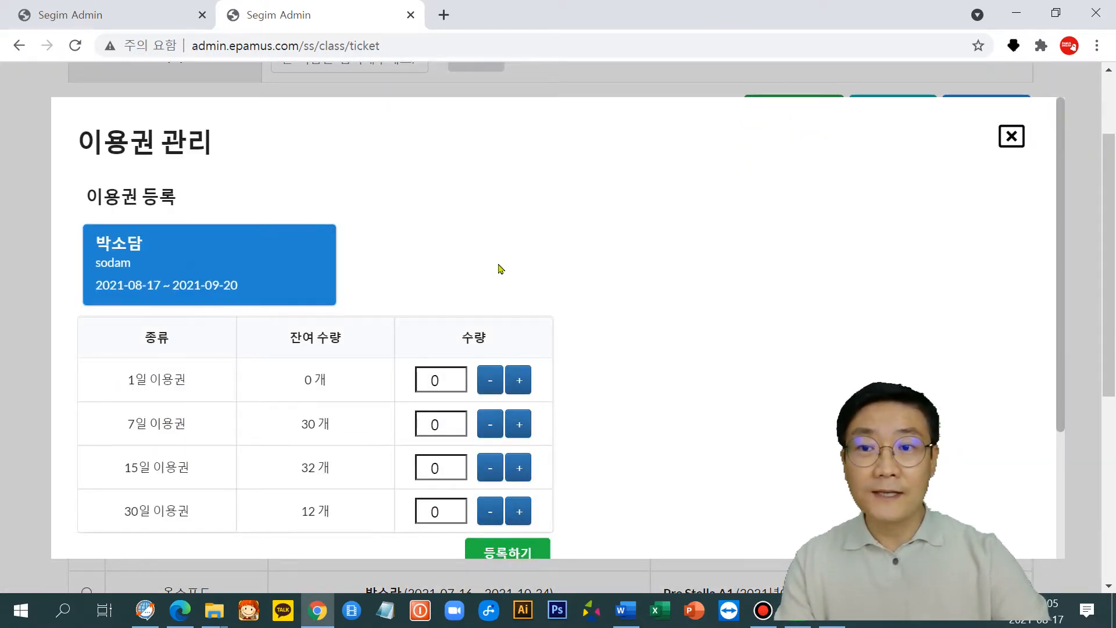
# Try to register one 30일 이용권 for the selected student in the 교사교육 class.
pyautogui.scroll(-2, 498, 269)
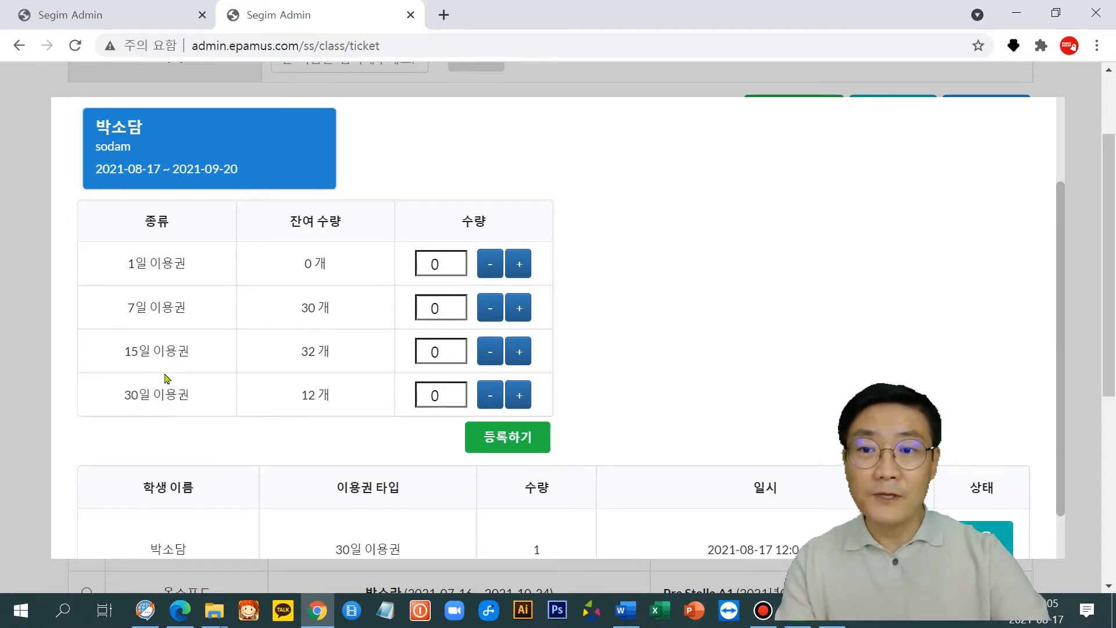
pyautogui.click(518, 395)
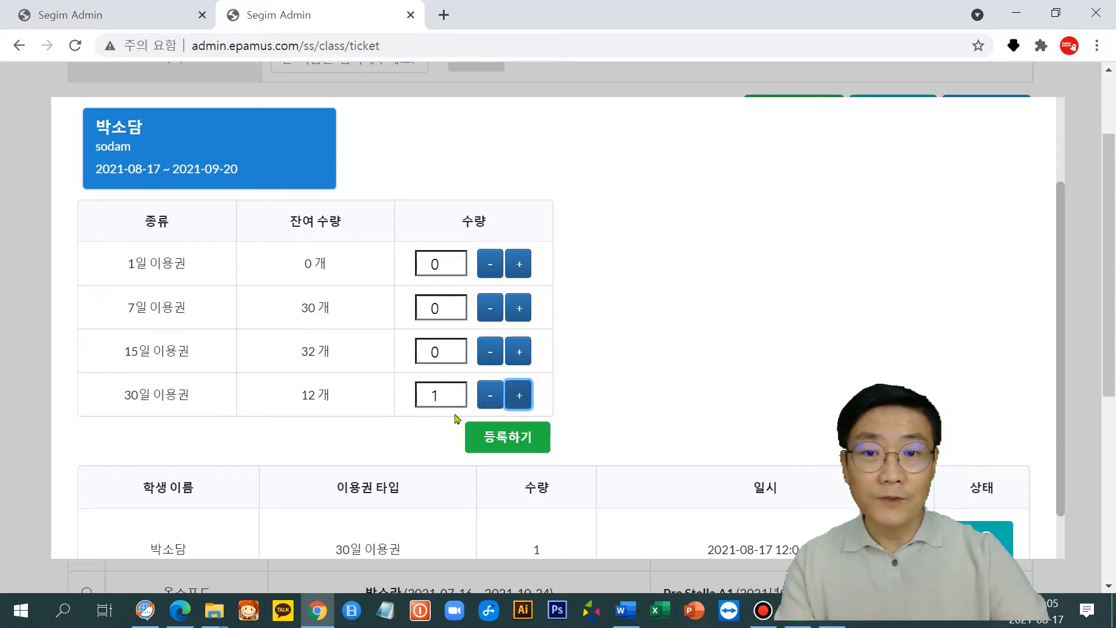
pyautogui.click(511, 439)
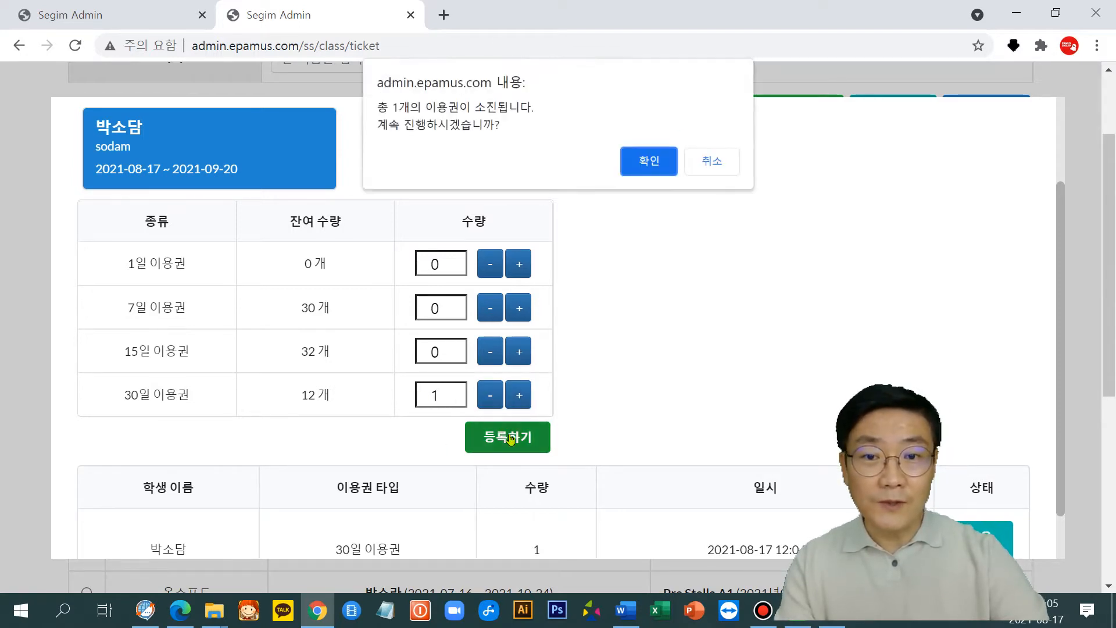
pyautogui.click(706, 162)
pyautogui.scroll(-2, 924, 512)
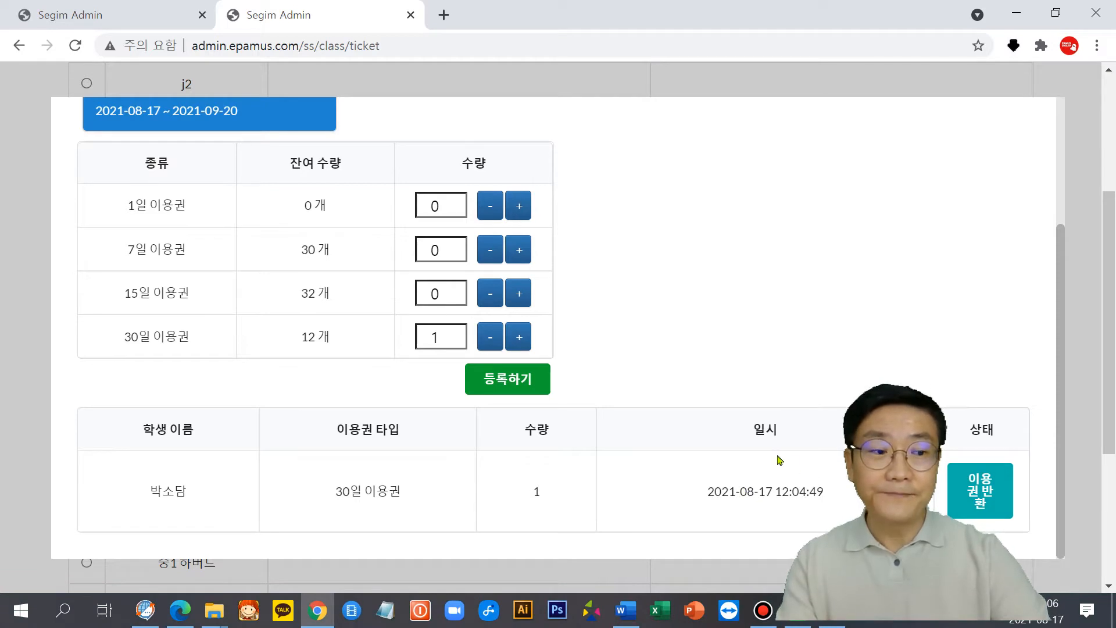
pyautogui.scroll(3, 616, 377)
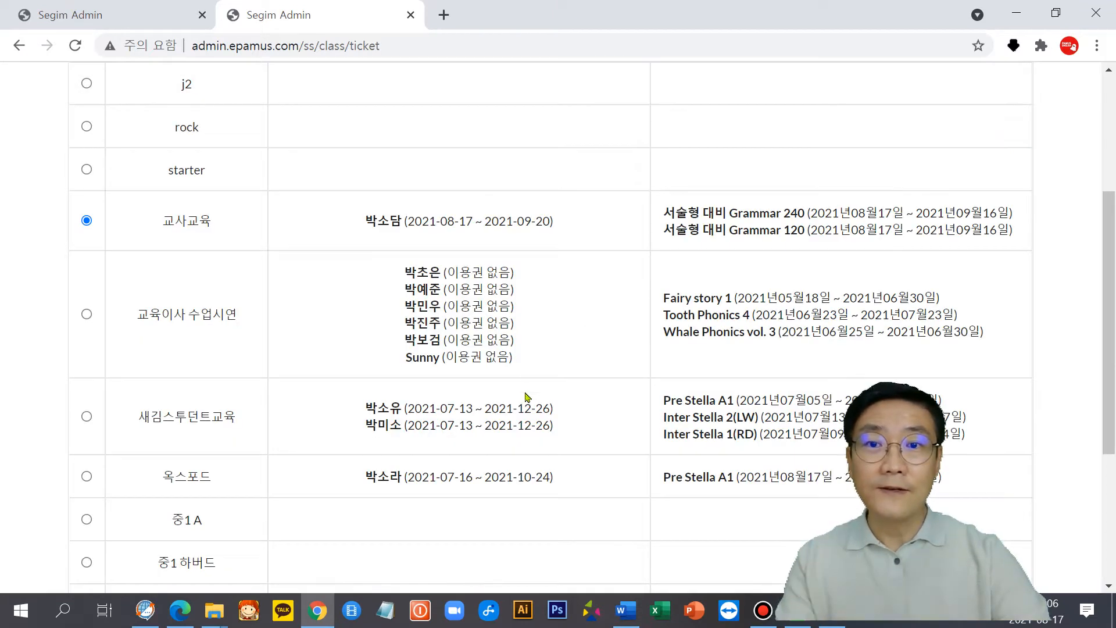
# View the 교사교육 class's textbook list, close it, and look over the class's students and textbooks in the table.
pyautogui.scroll(4, 526, 397)
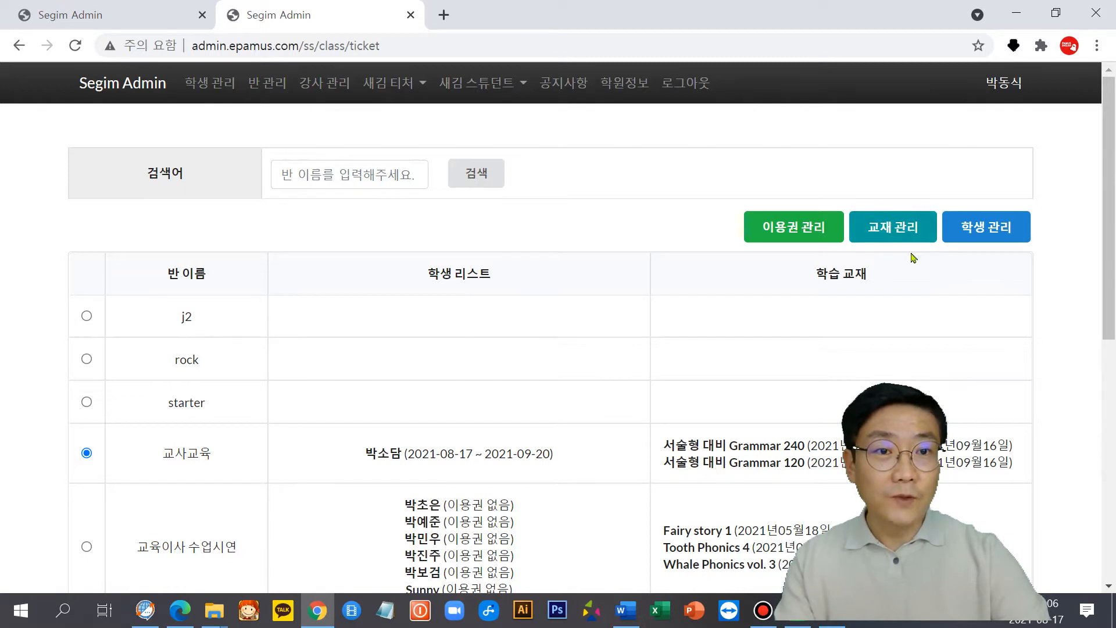
pyautogui.click(893, 230)
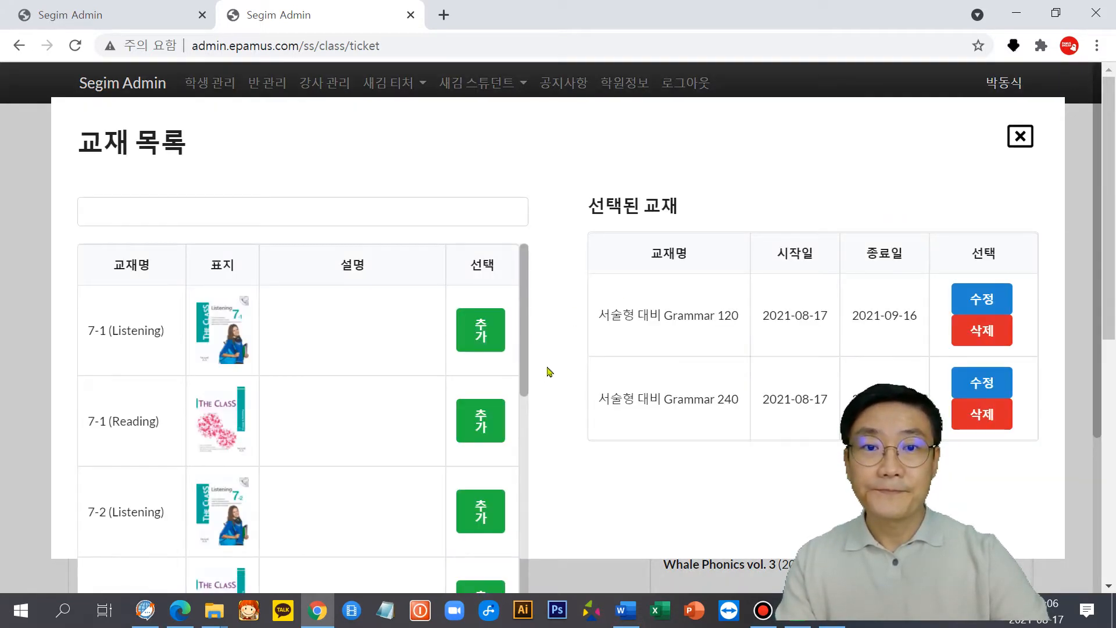
pyautogui.click(1021, 137)
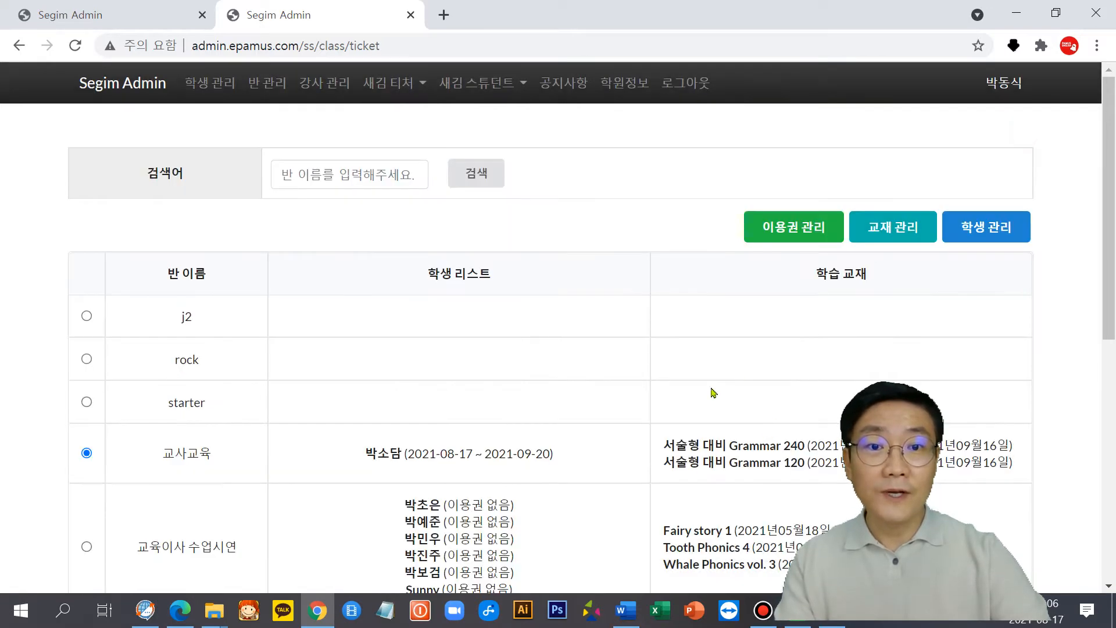
pyautogui.scroll(-2, 153, 375)
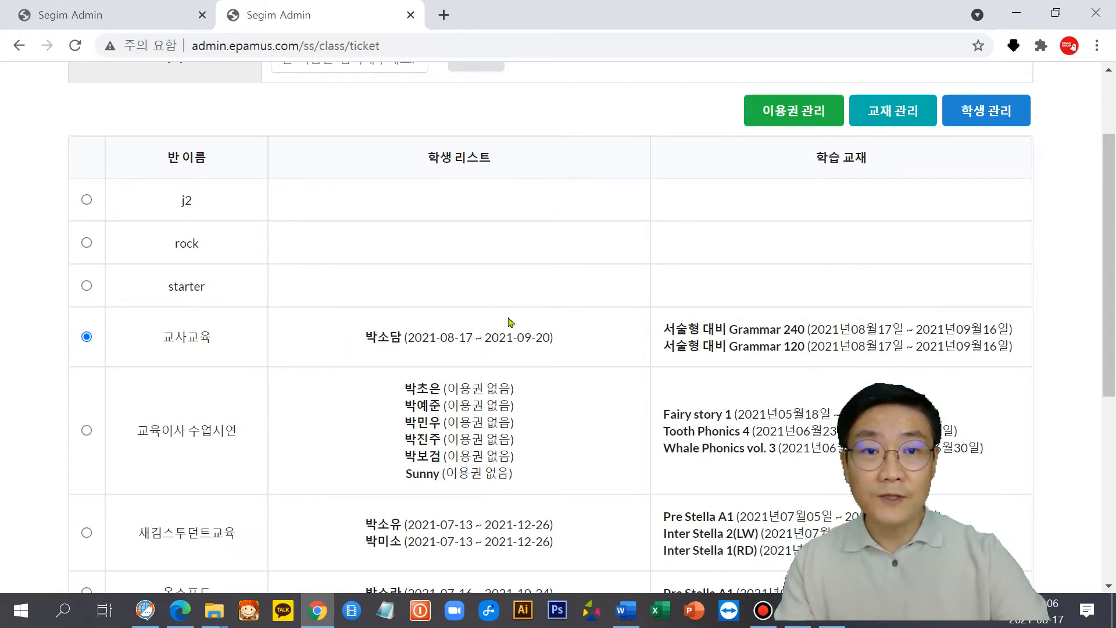
pyautogui.scroll(2, 510, 321)
# Open 교재 관리 for the 교사교육 class and search the textbook list for "pre".
pyautogui.click(898, 232)
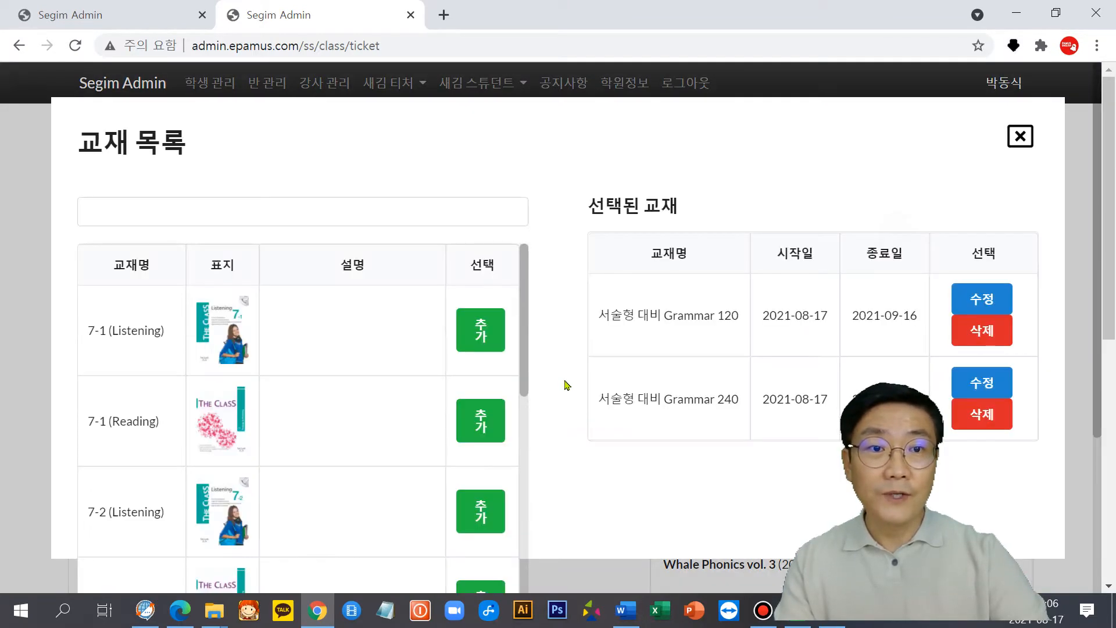
pyautogui.click(236, 210)
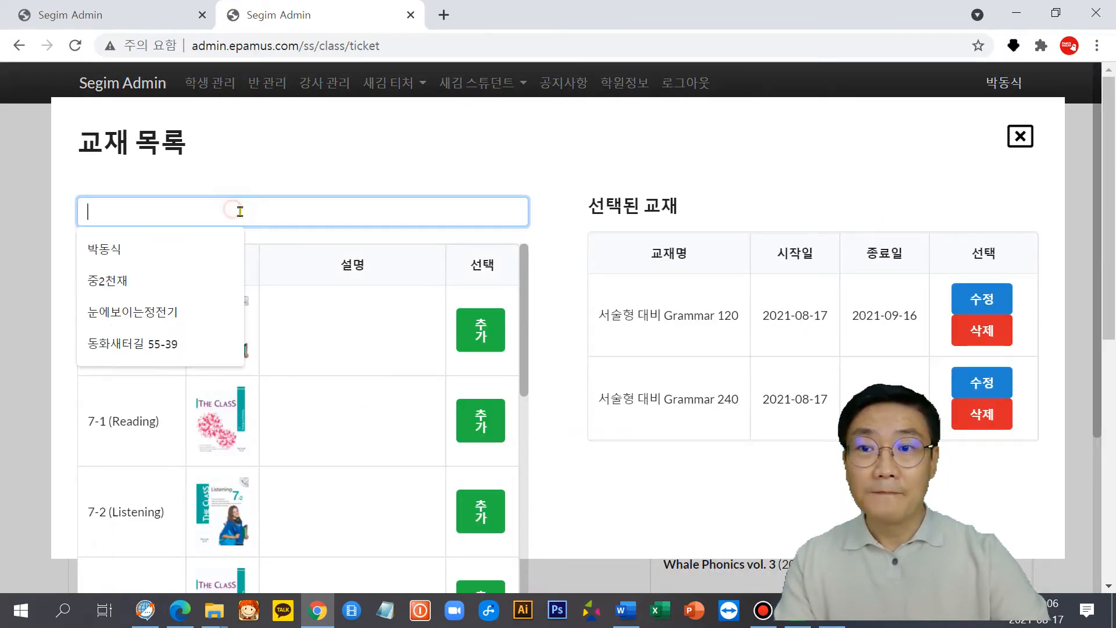
pyautogui.write('pre')
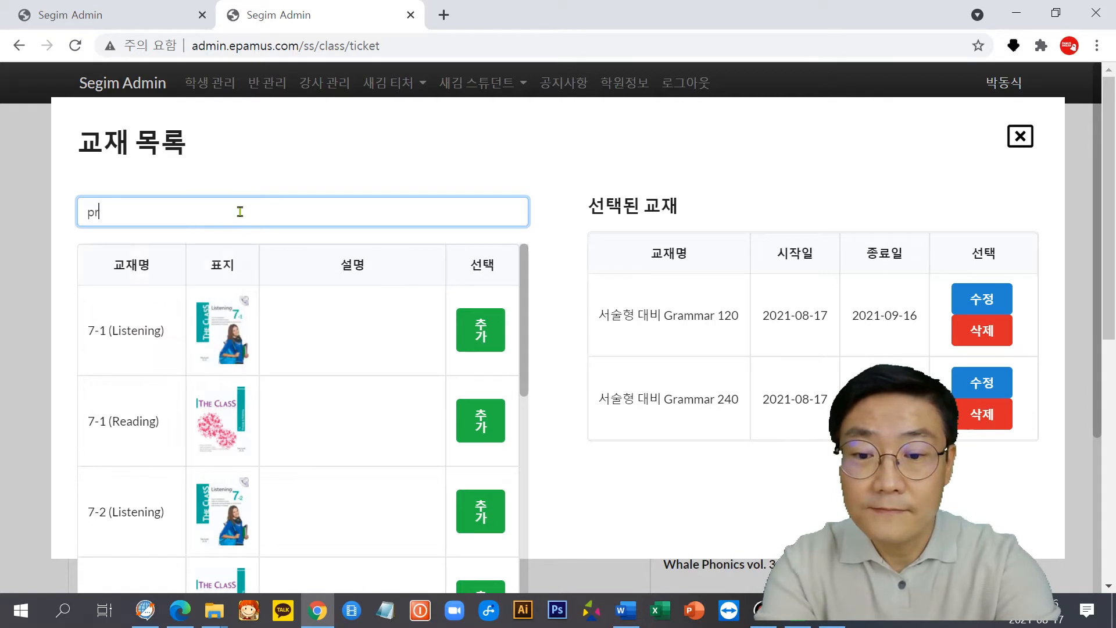
pyautogui.press('Return')
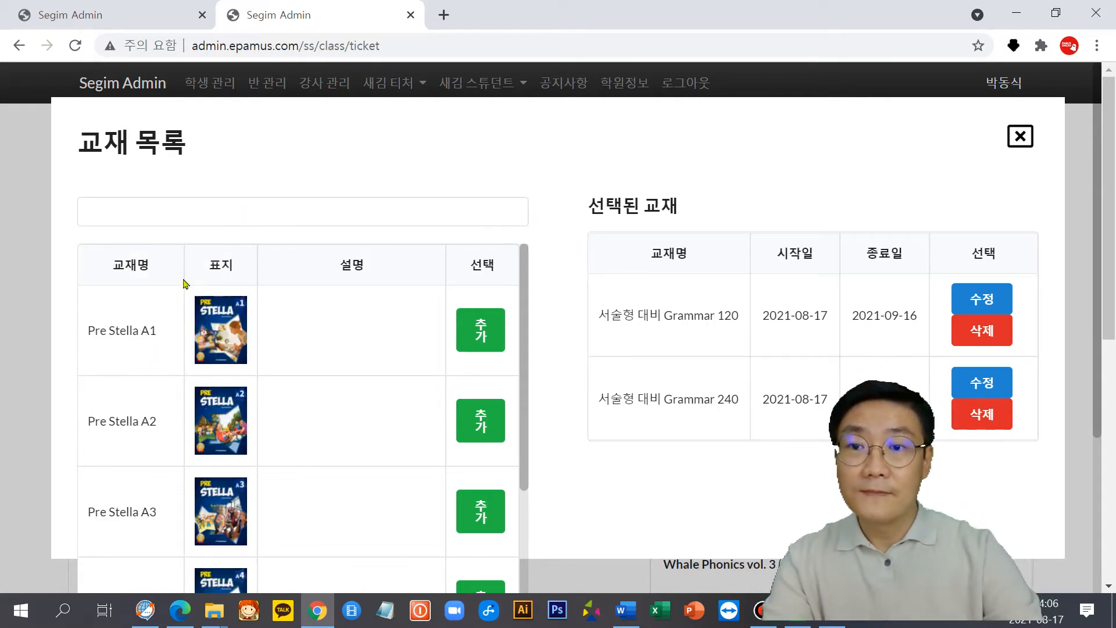
# Add Pre Stella A1 to the class's textbooks with start date 2021-08-17 and end date 2021-09-16, and save it.
pyautogui.click(481, 329)
pyautogui.click(424, 347)
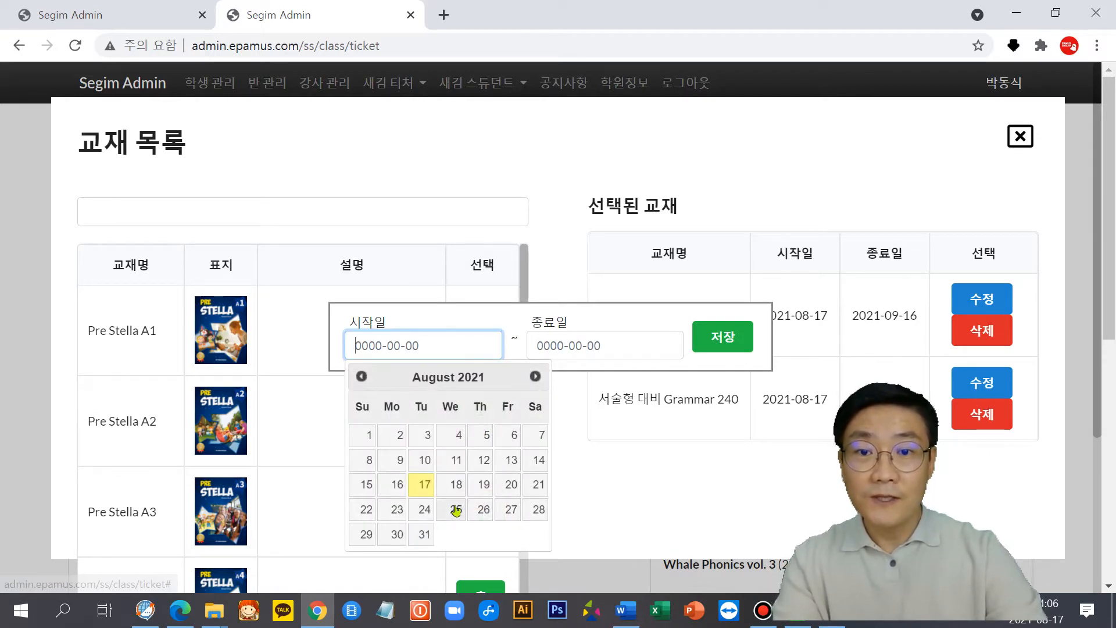
pyautogui.click(425, 485)
pyautogui.click(590, 344)
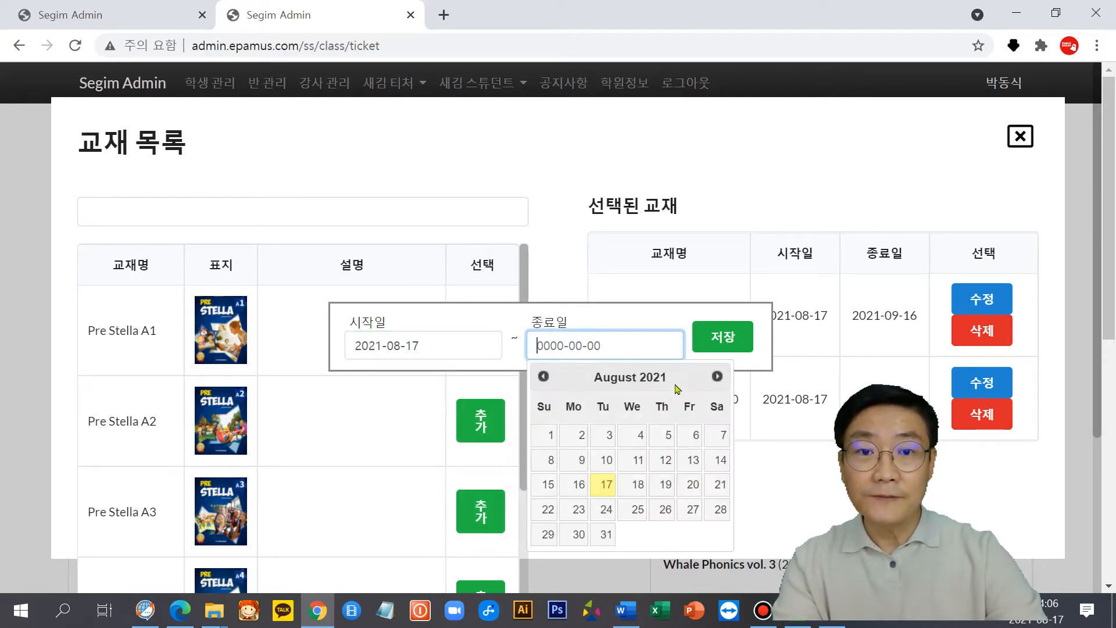
pyautogui.click(717, 376)
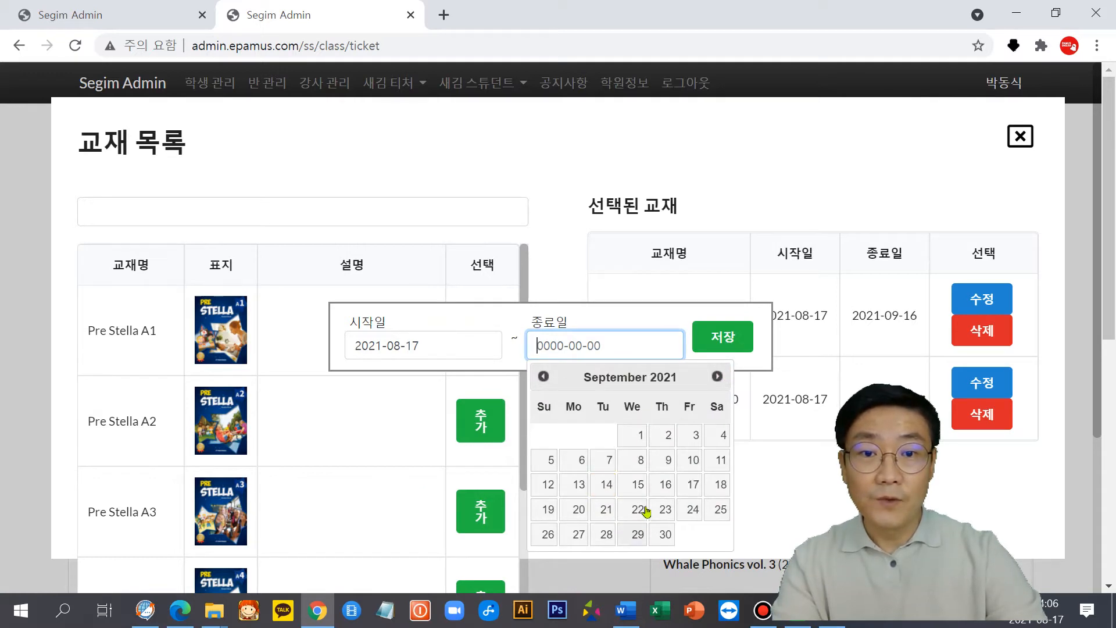
pyautogui.click(664, 485)
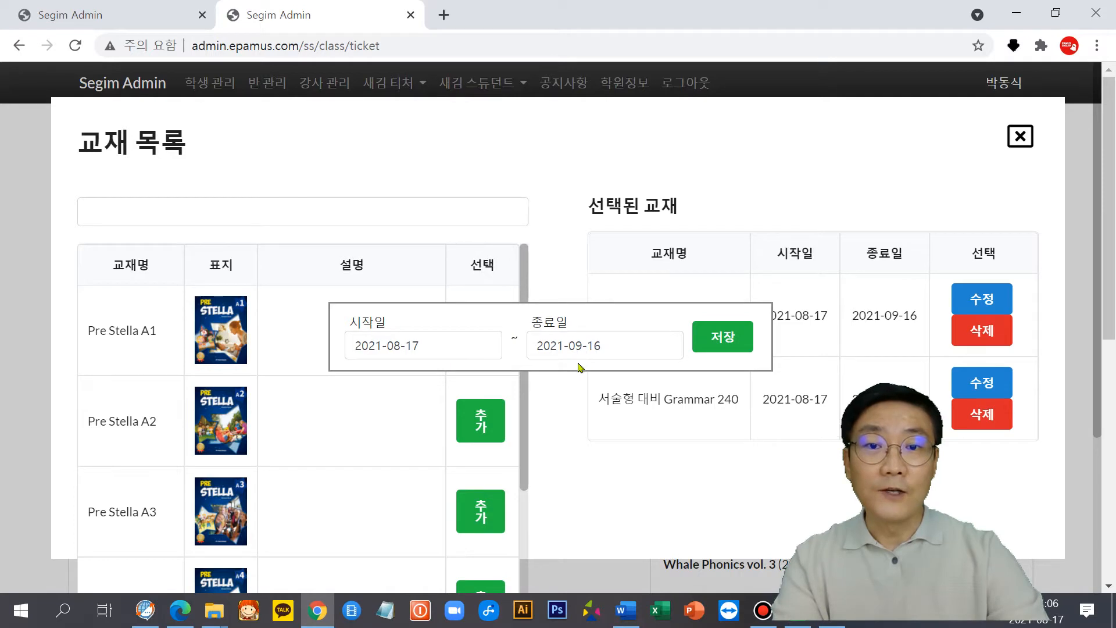
pyautogui.click(724, 341)
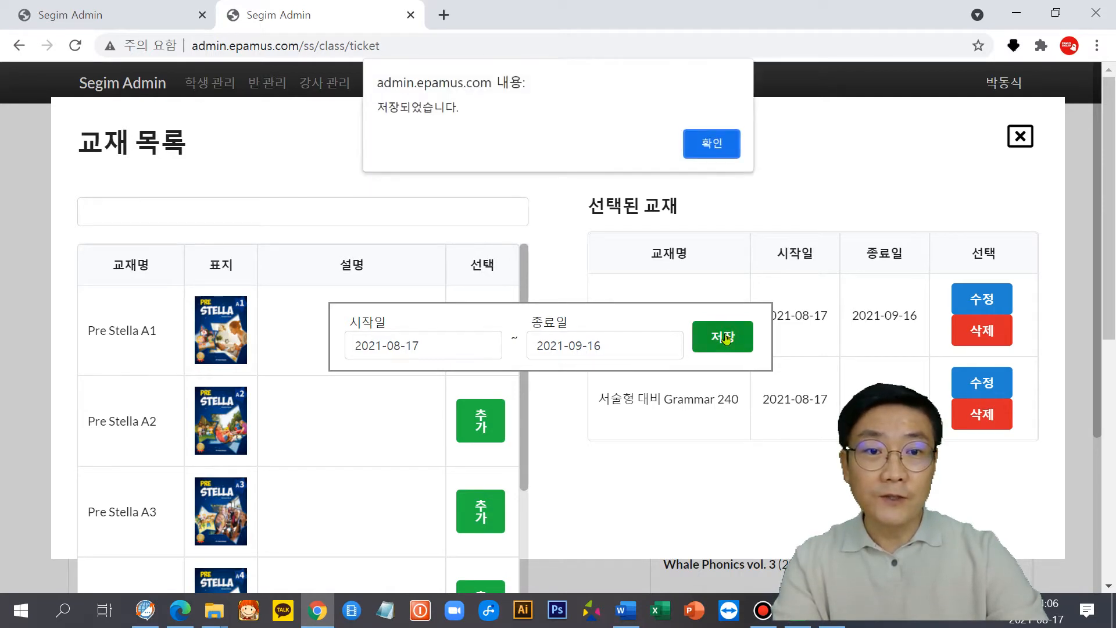
pyautogui.click(721, 148)
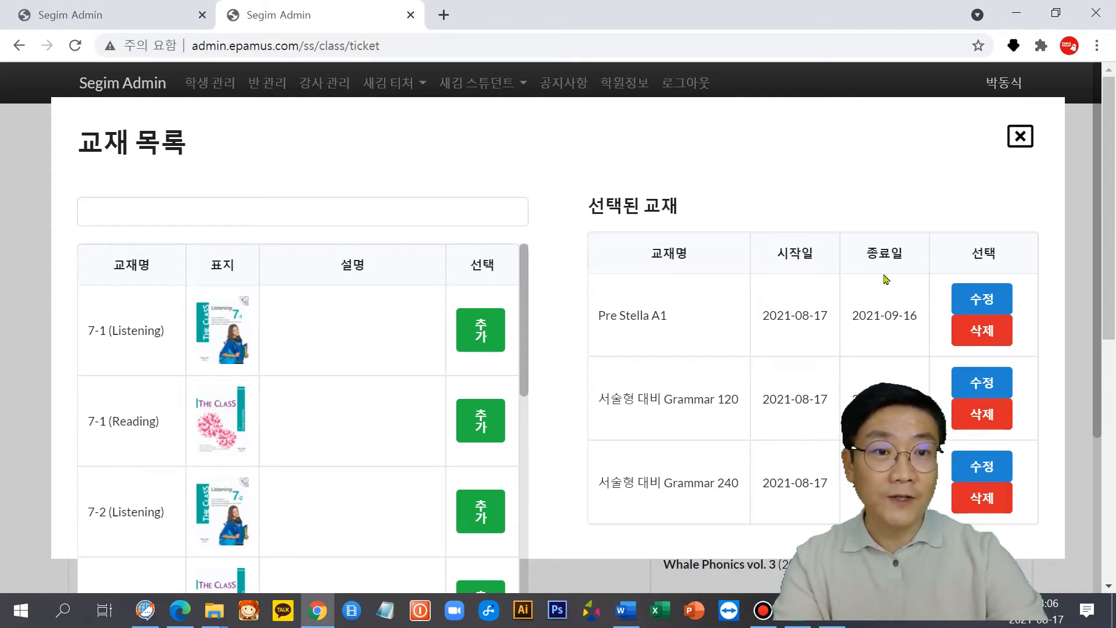
pyautogui.click(985, 343)
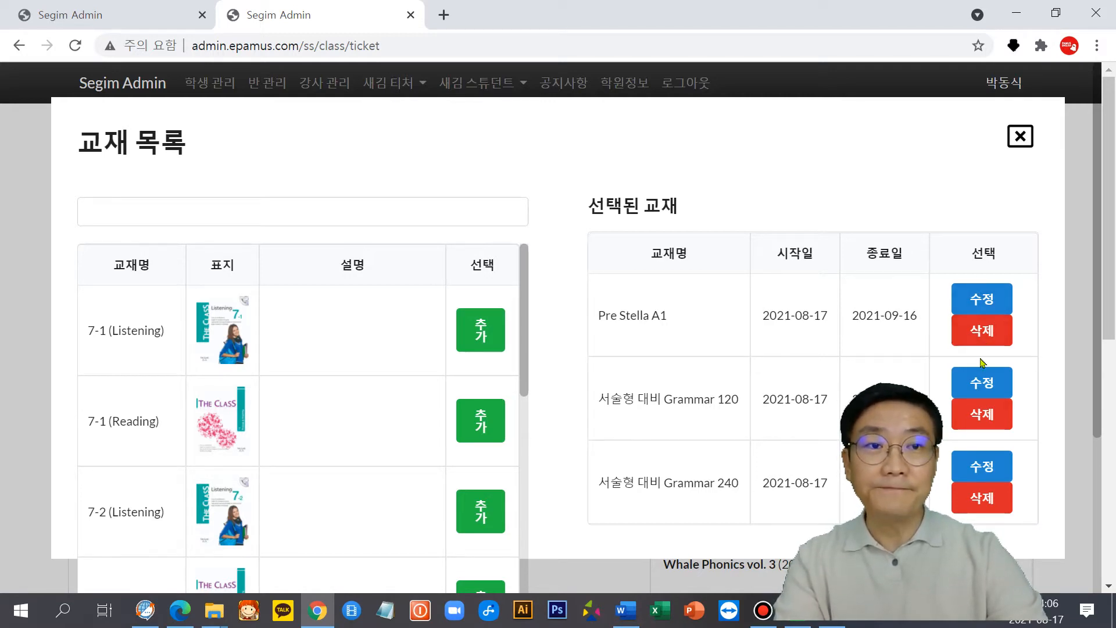
# Close the 교사교육 class's textbook list and, after checking the class table, minimize the browser window.
pyautogui.click(1018, 134)
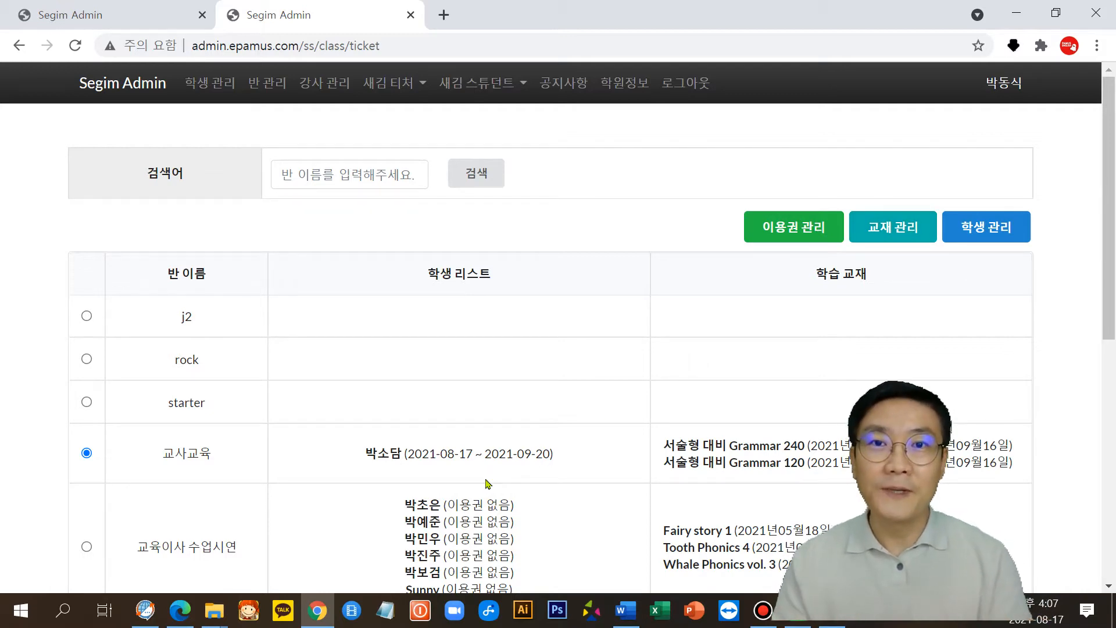
pyautogui.scroll(-4, 518, 442)
pyautogui.scroll(4, 517, 441)
pyautogui.click(1017, 13)
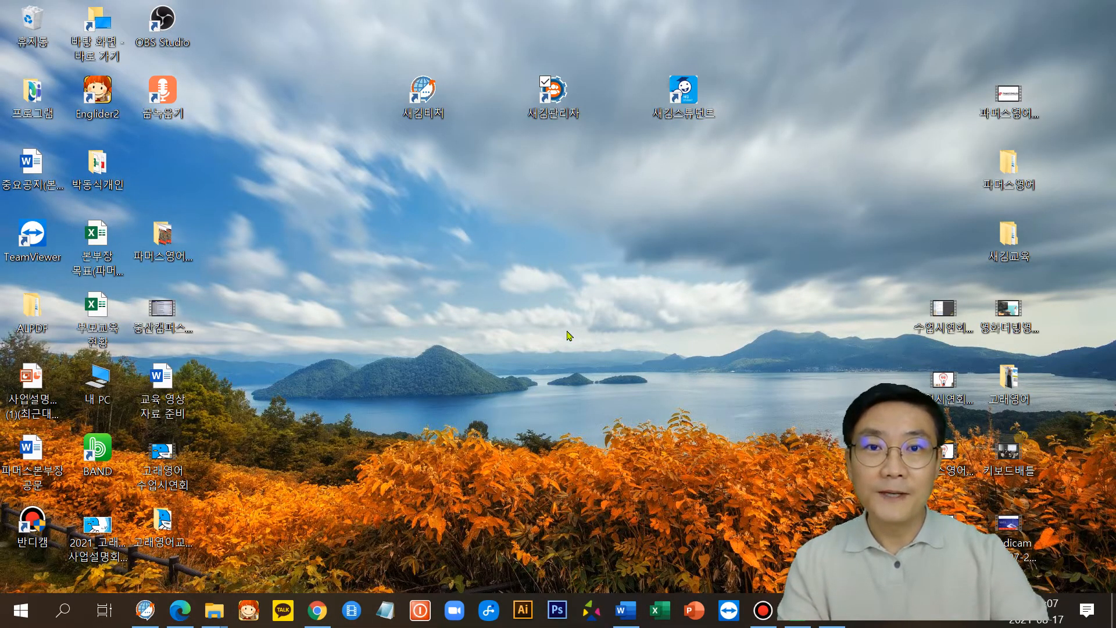
# Set the Windows display scale for text, apps and other items to 100% and minimize the settings window.
pyautogui.rightClick(615, 318)
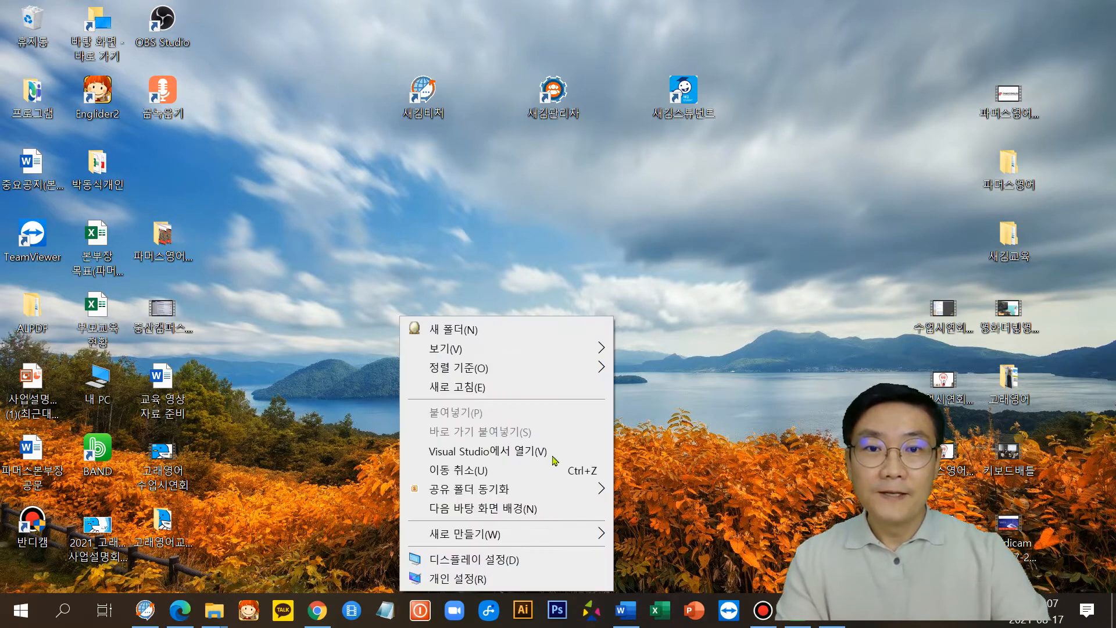
pyautogui.click(530, 560)
pyautogui.click(499, 495)
pyautogui.click(448, 449)
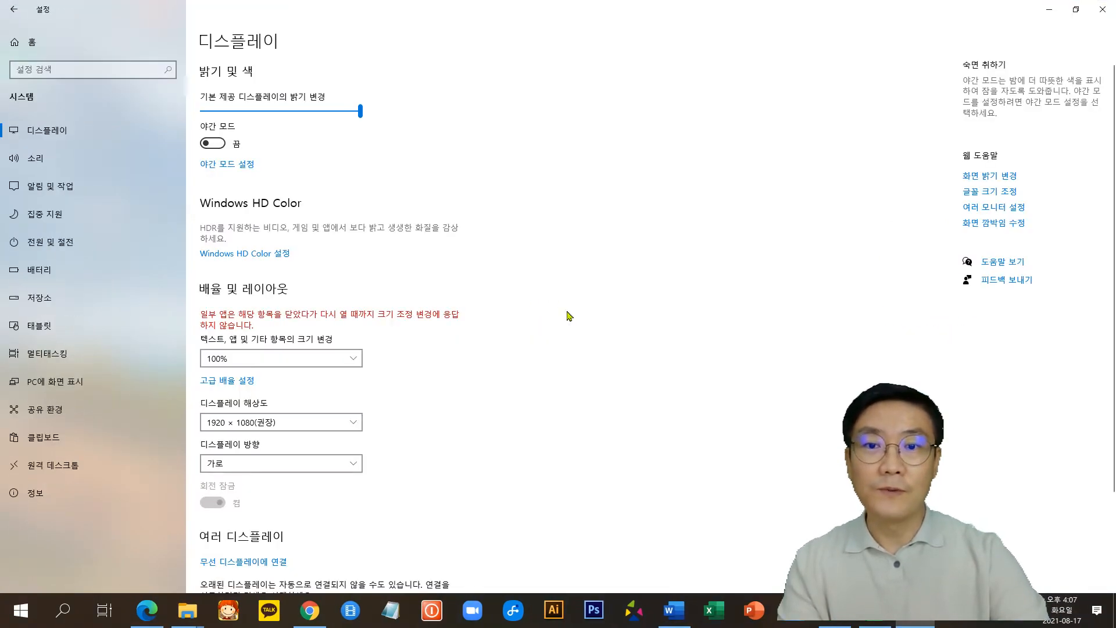
pyautogui.click(1043, 11)
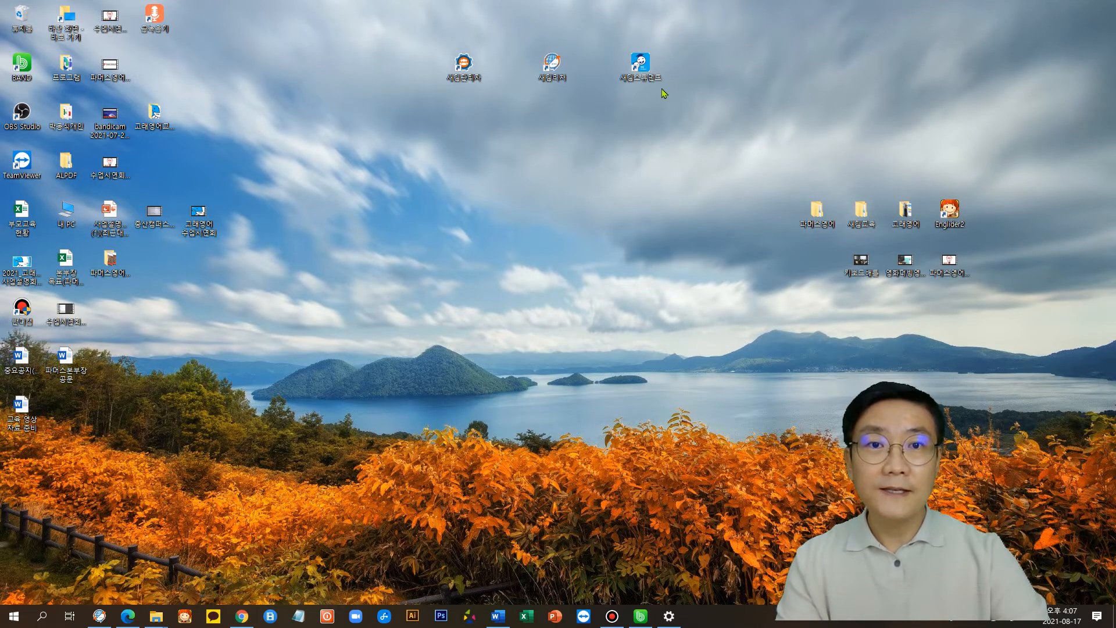
# Launch 새김스튜던트 from the desktop and log in with the student's ID and account password.
pyautogui.doubleClick(640, 64)
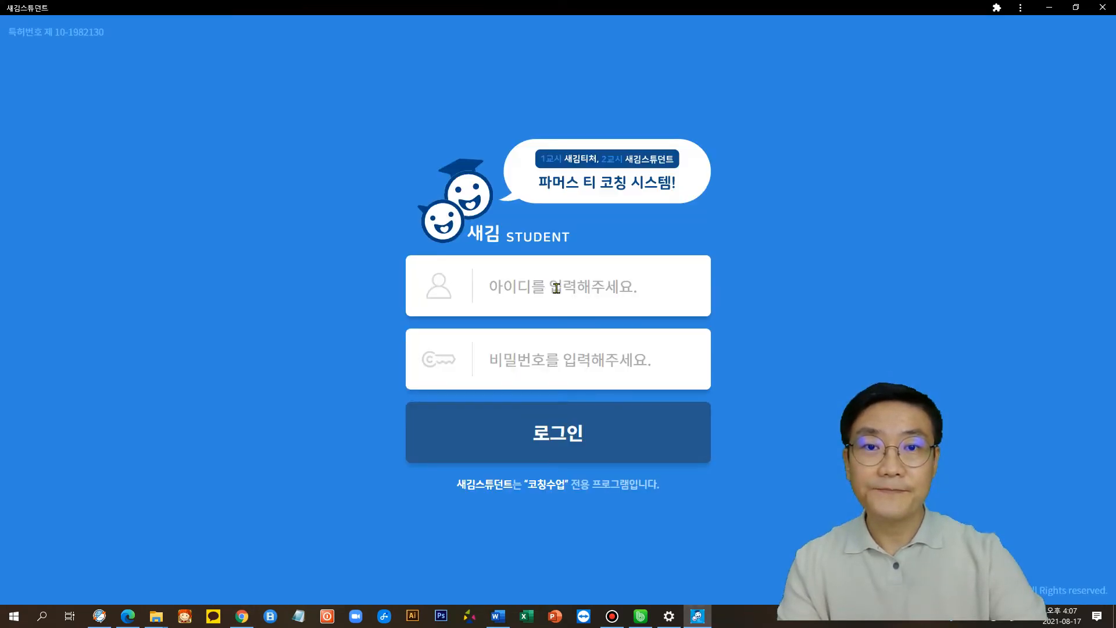
pyautogui.click(557, 288)
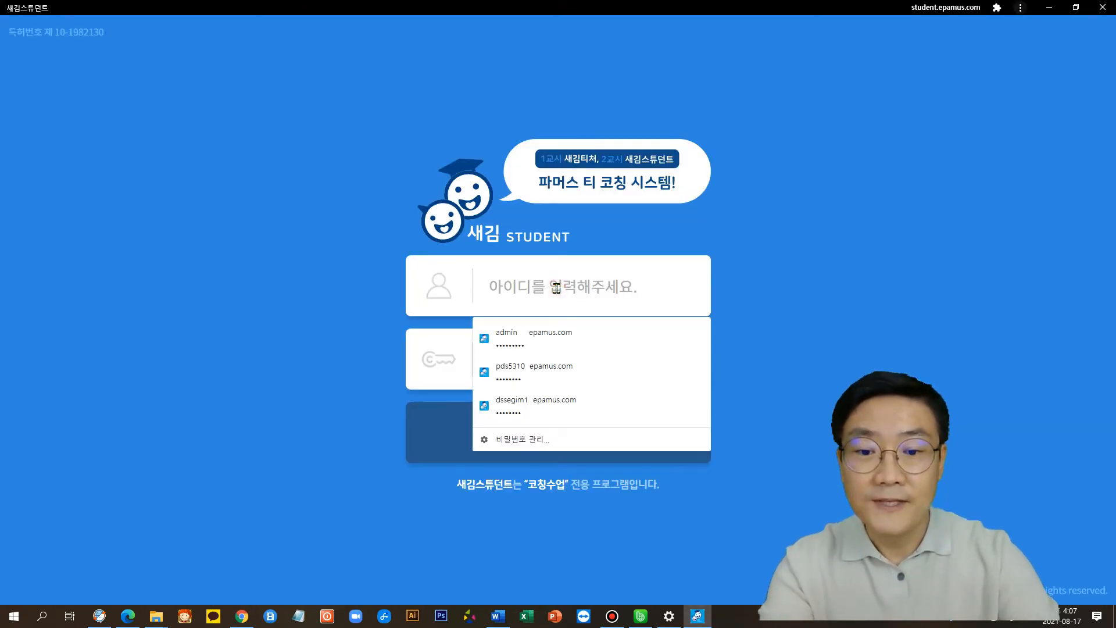
pyautogui.write('pamu')
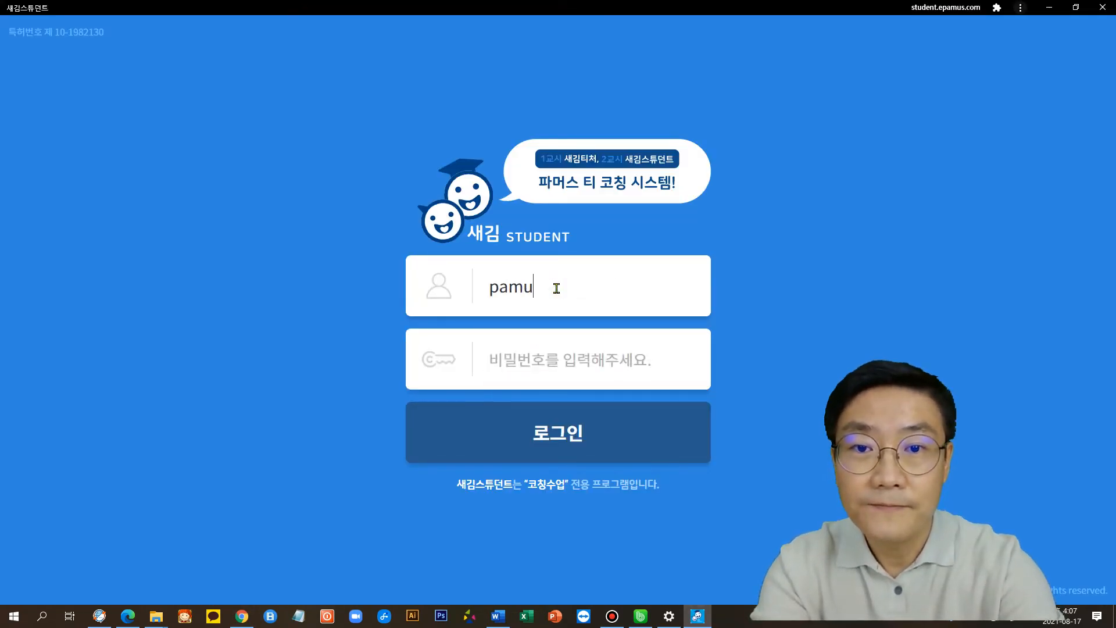
pyautogui.write('s0007')
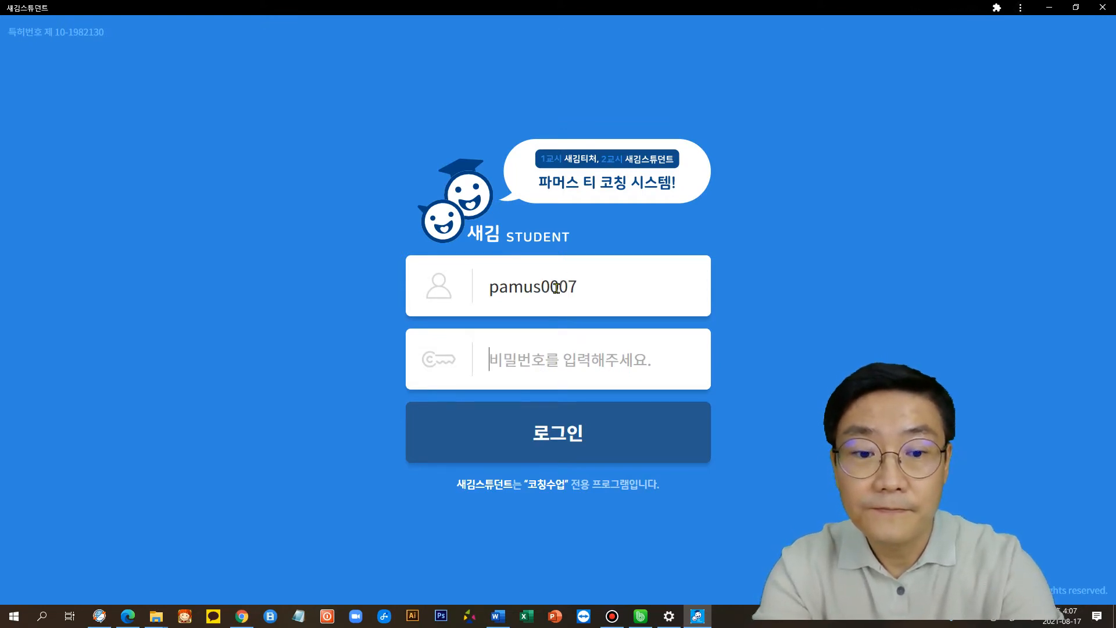
pyautogui.write('****')
pyautogui.press('Return')
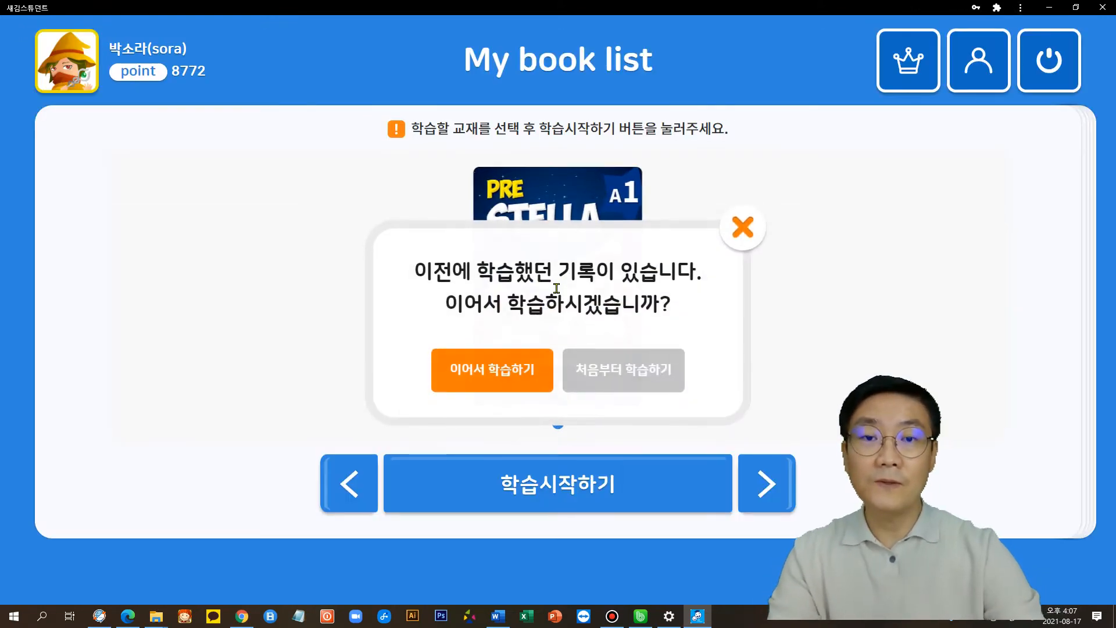
# Dismiss the resume-learning prompt, start studying Pre Stella A1 from the book list, and open Day 1.
pyautogui.click(748, 231)
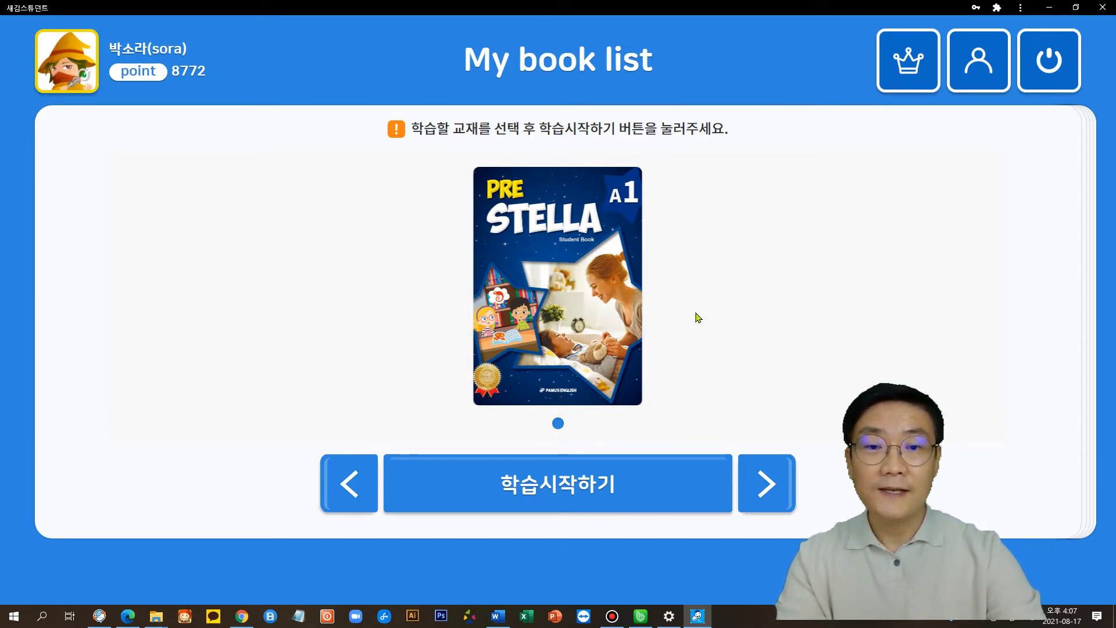
pyautogui.click(574, 493)
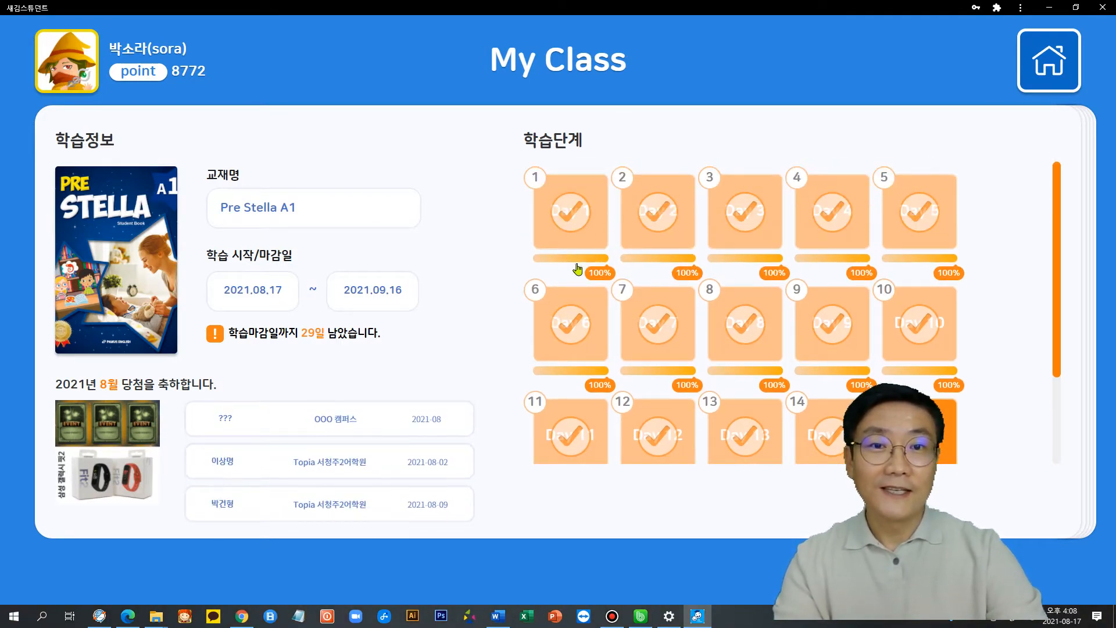
pyautogui.click(570, 215)
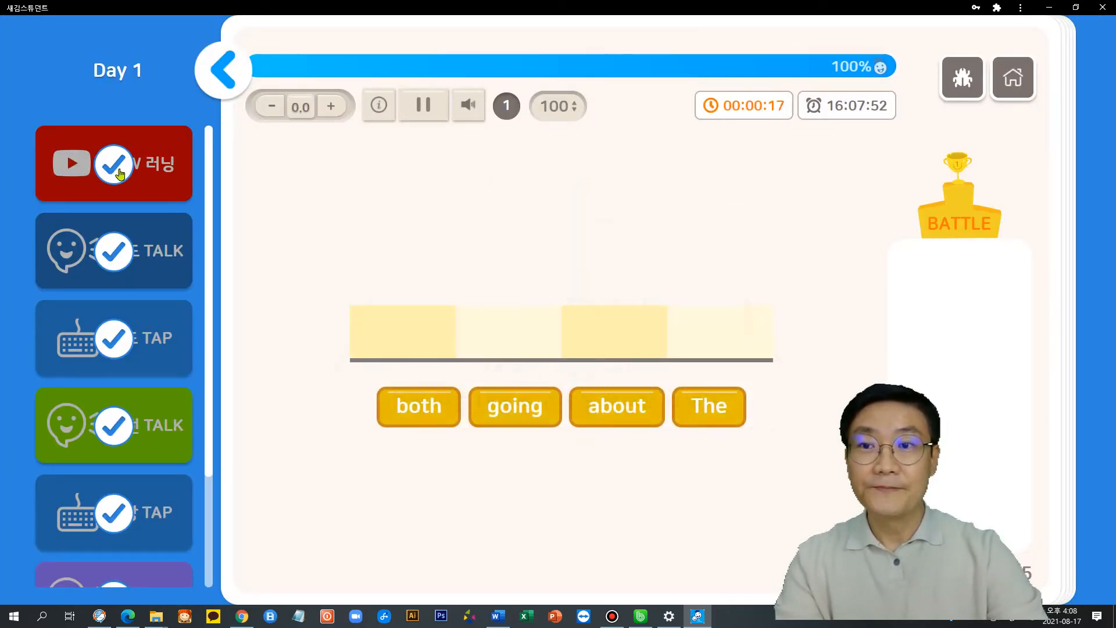
# Open the VIEW 러닝 activity of Day 1 and play its lesson video.
pyautogui.click(119, 174)
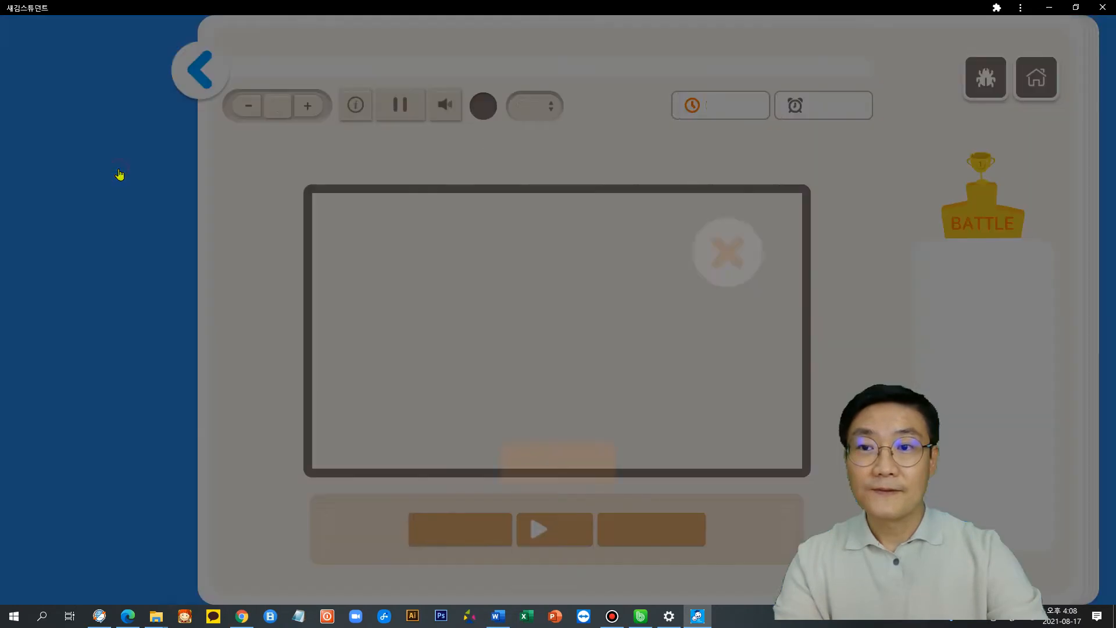
pyautogui.click(572, 387)
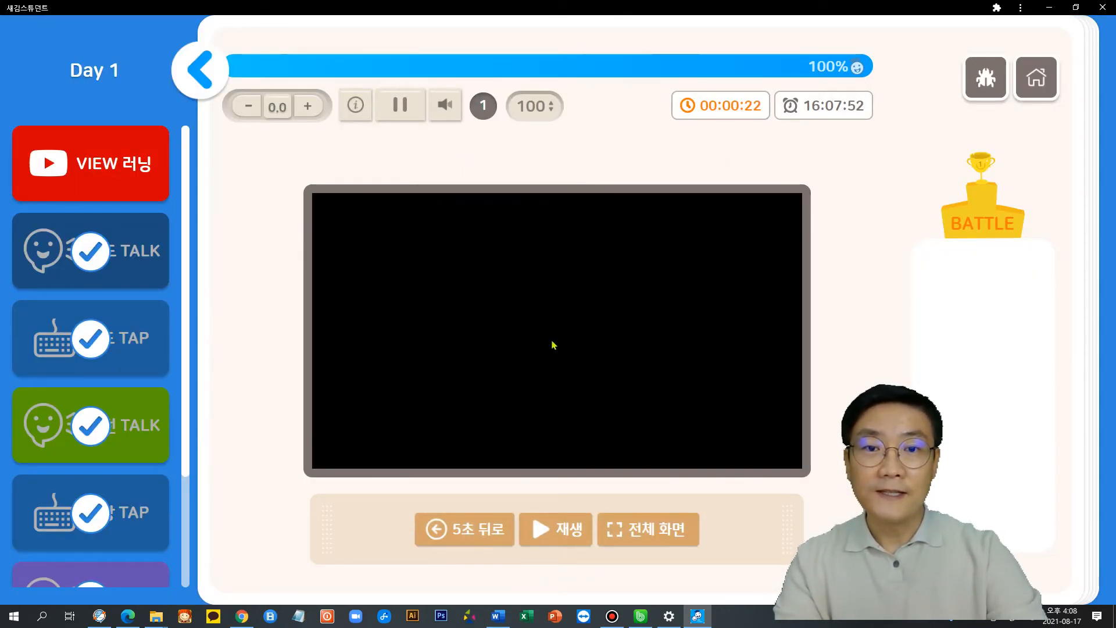
pyautogui.click(536, 540)
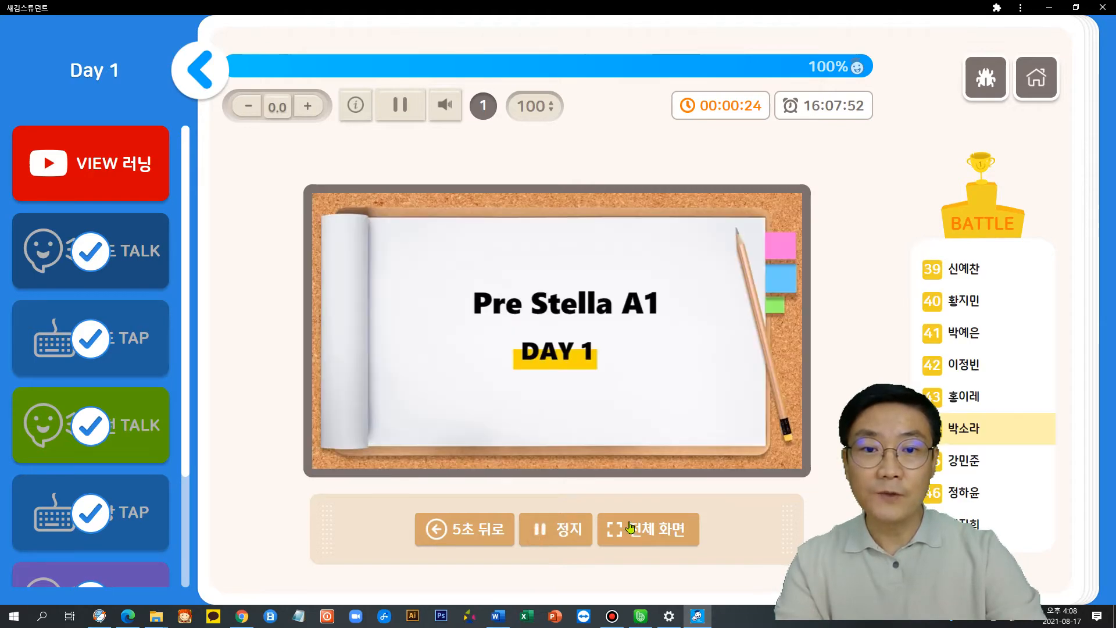